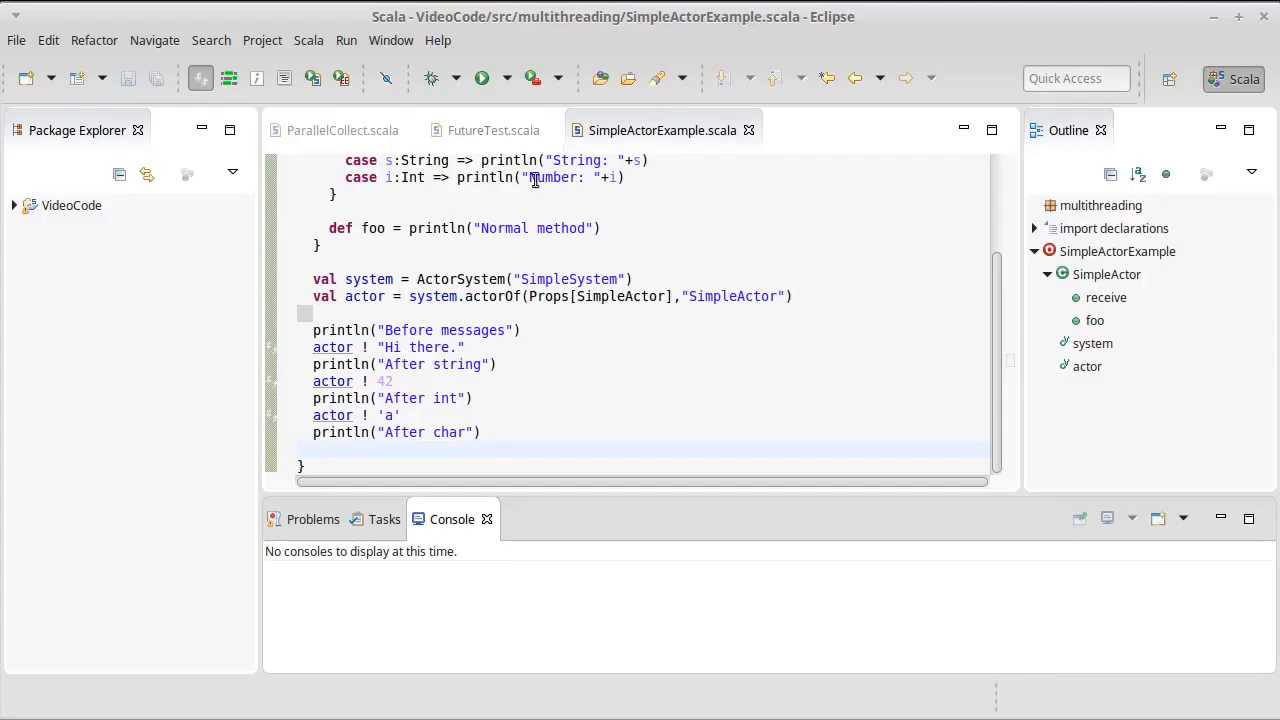
scroll(471, 248, "down", 3)
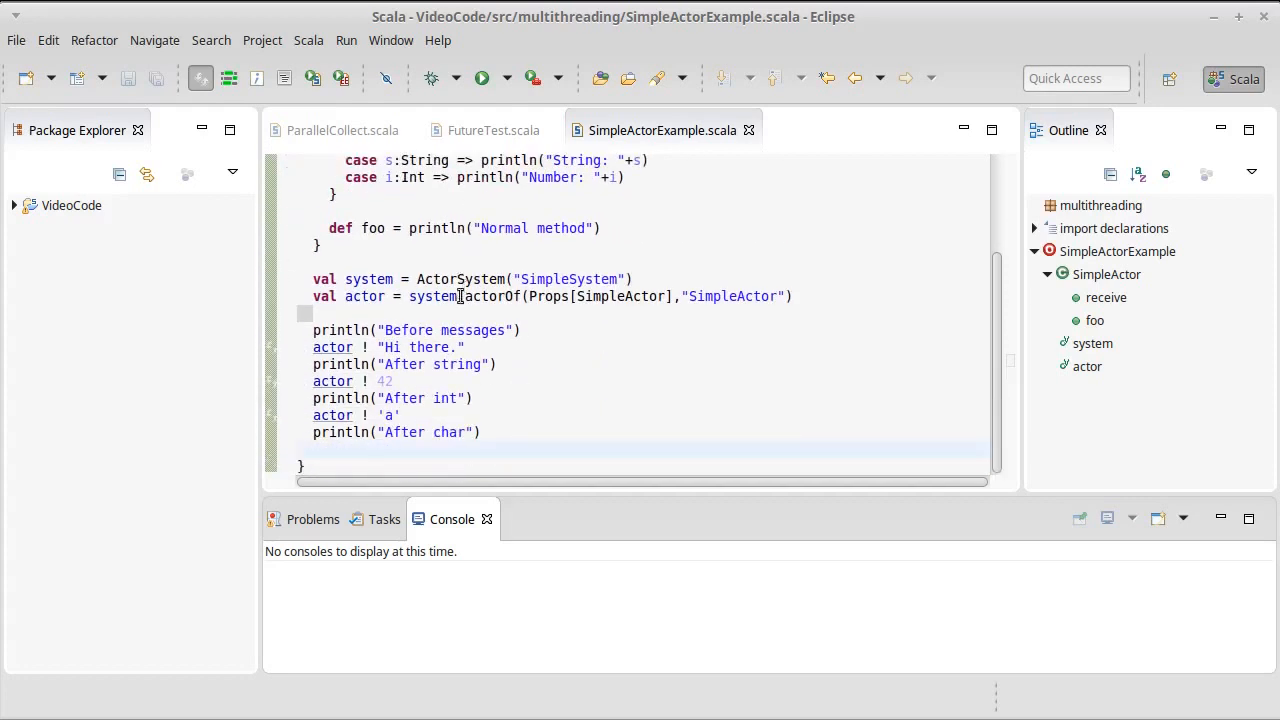
Add system.terminate() after the last println in SimpleActorExample, save, and run it
left_click(383, 452)
key("Return")
type("system")
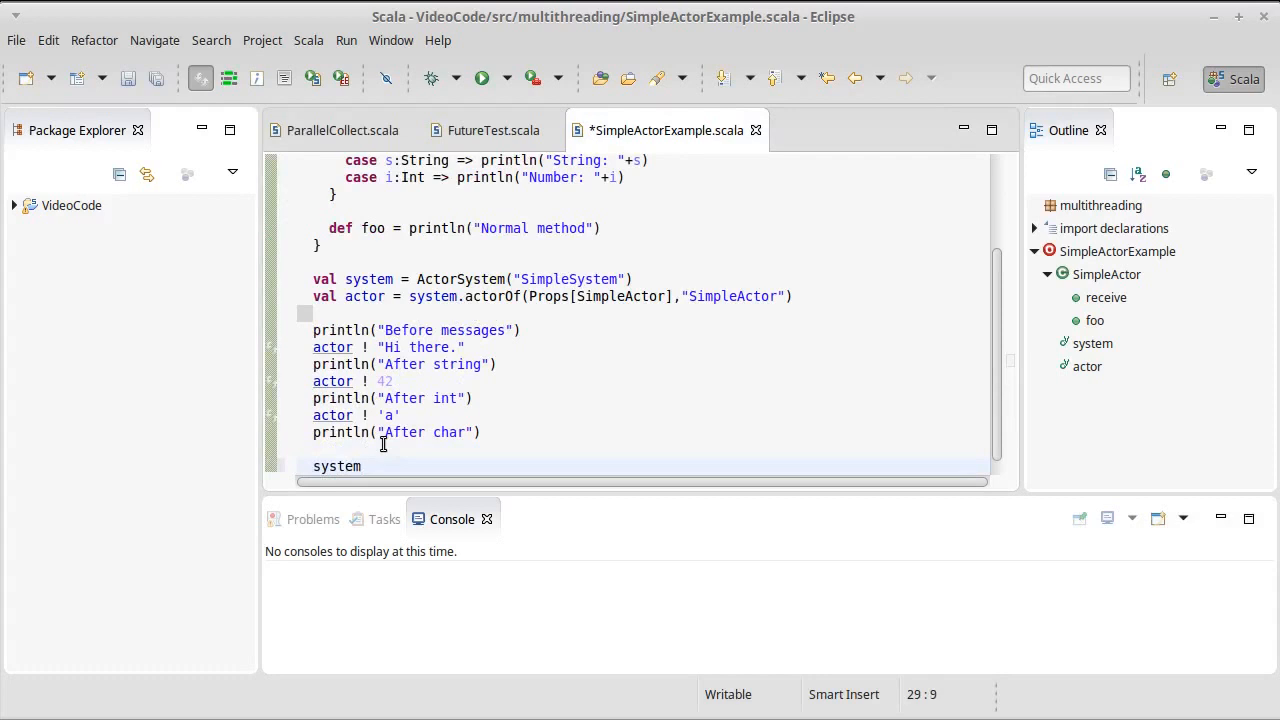
type(".")
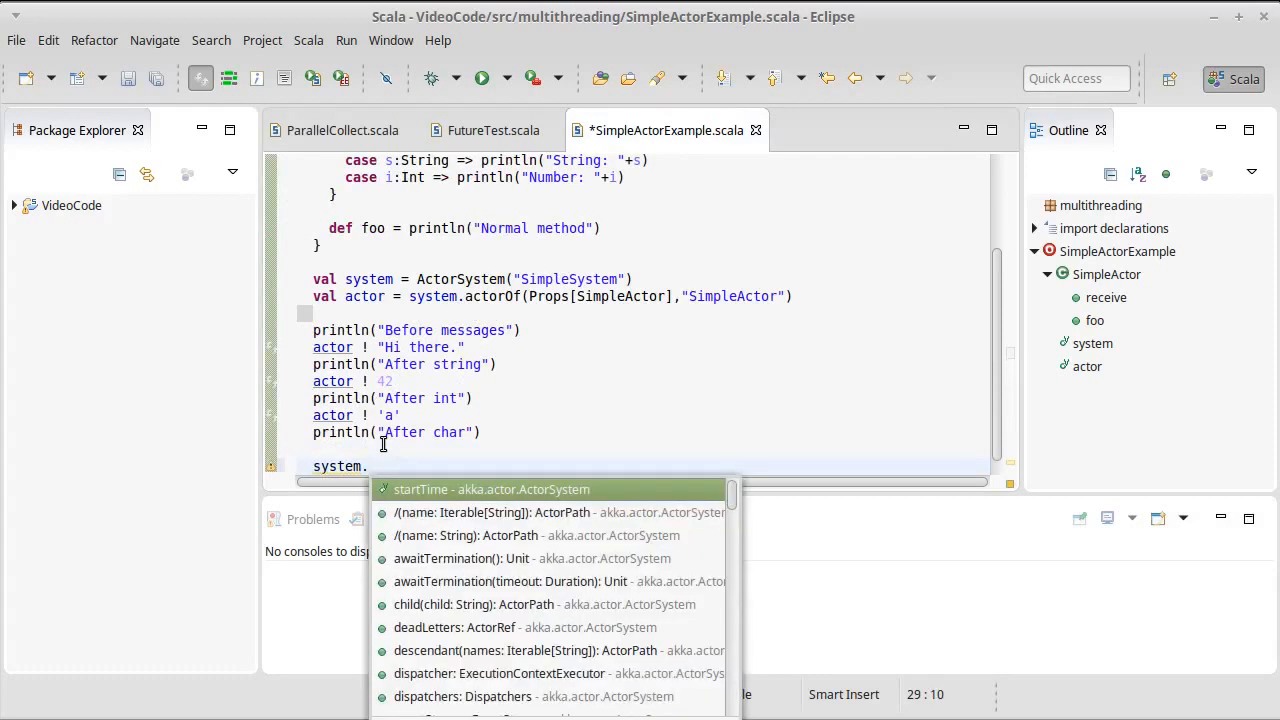
type("shut")
key("Return")
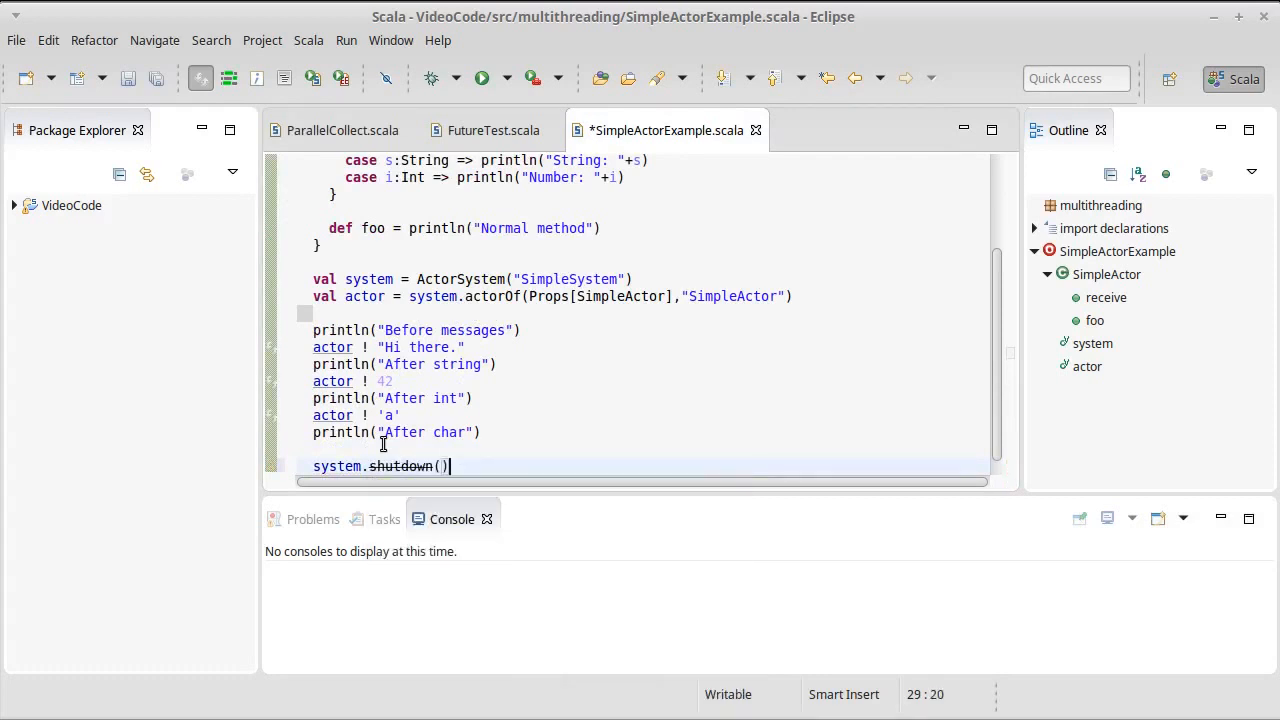
scroll(383, 445, "down", 1)
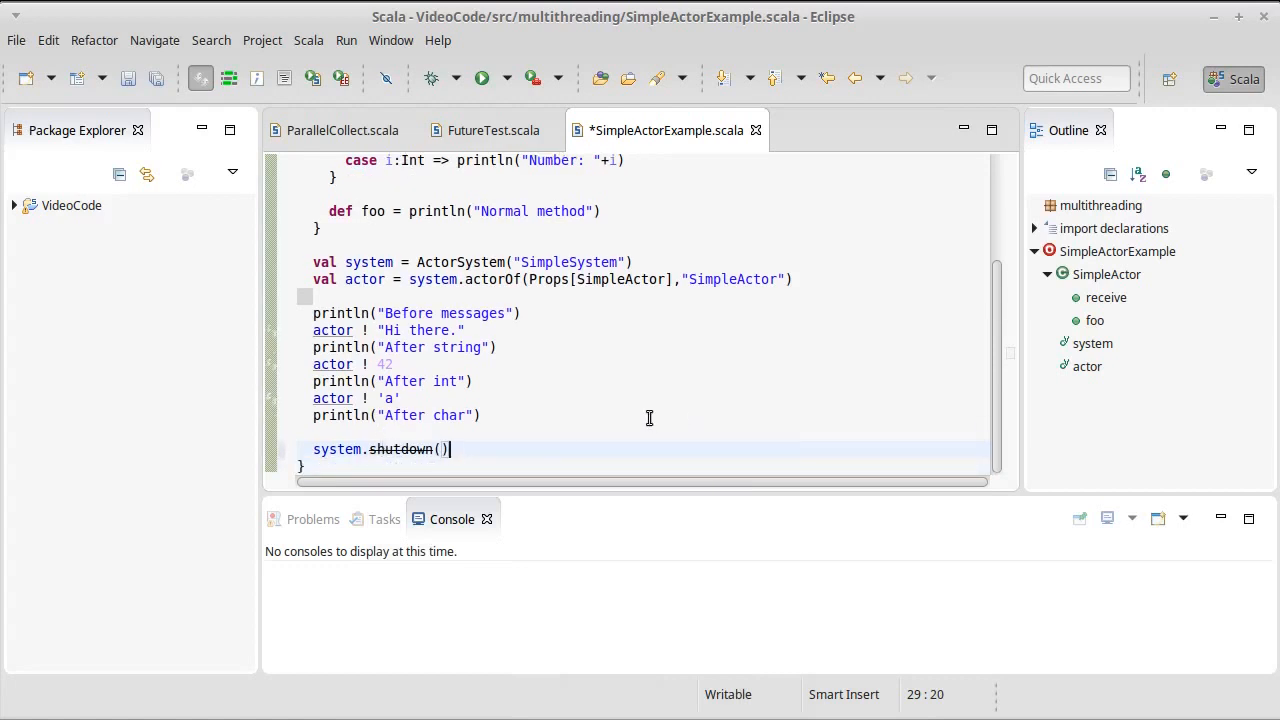
key("BackSpace")
key("BackSpace")
key("BackSpace")
type("terminate()")
key("ctrl+s")
key("ctrl+F11")
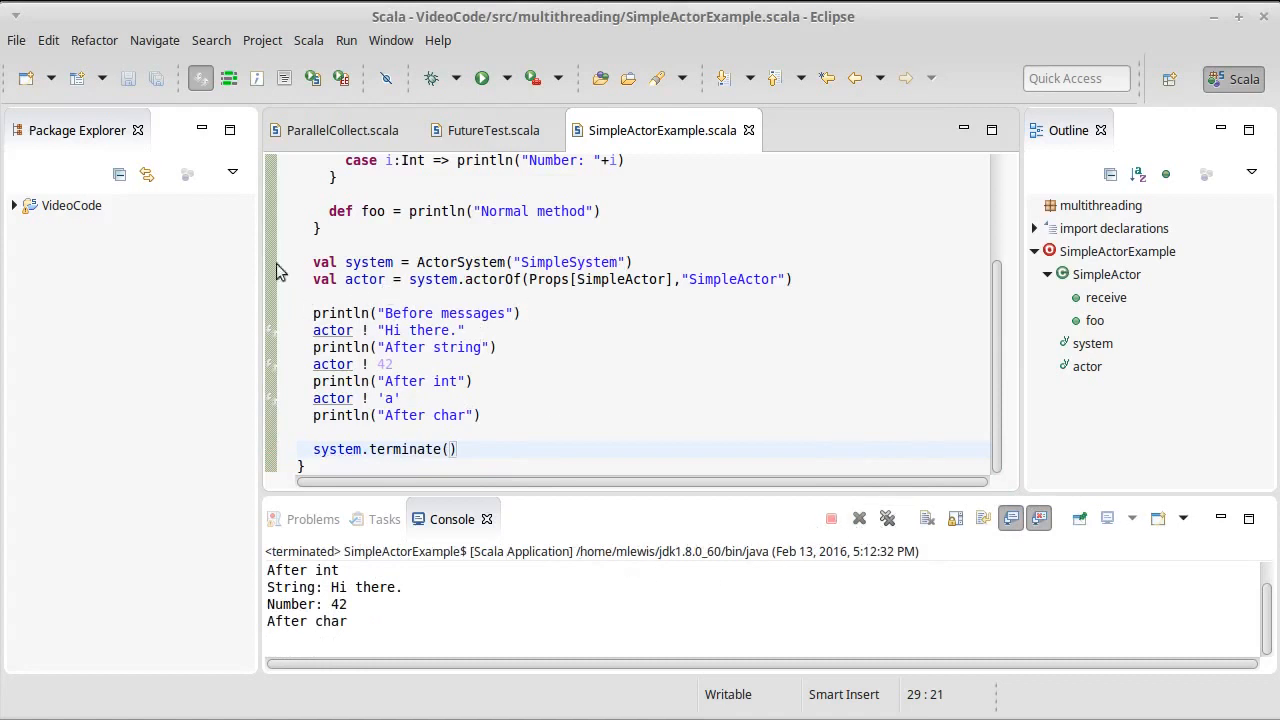
Create a new Scala App multithreading.ActorCountDown under VideoCode/src and finish the wizard
left_click(17, 206)
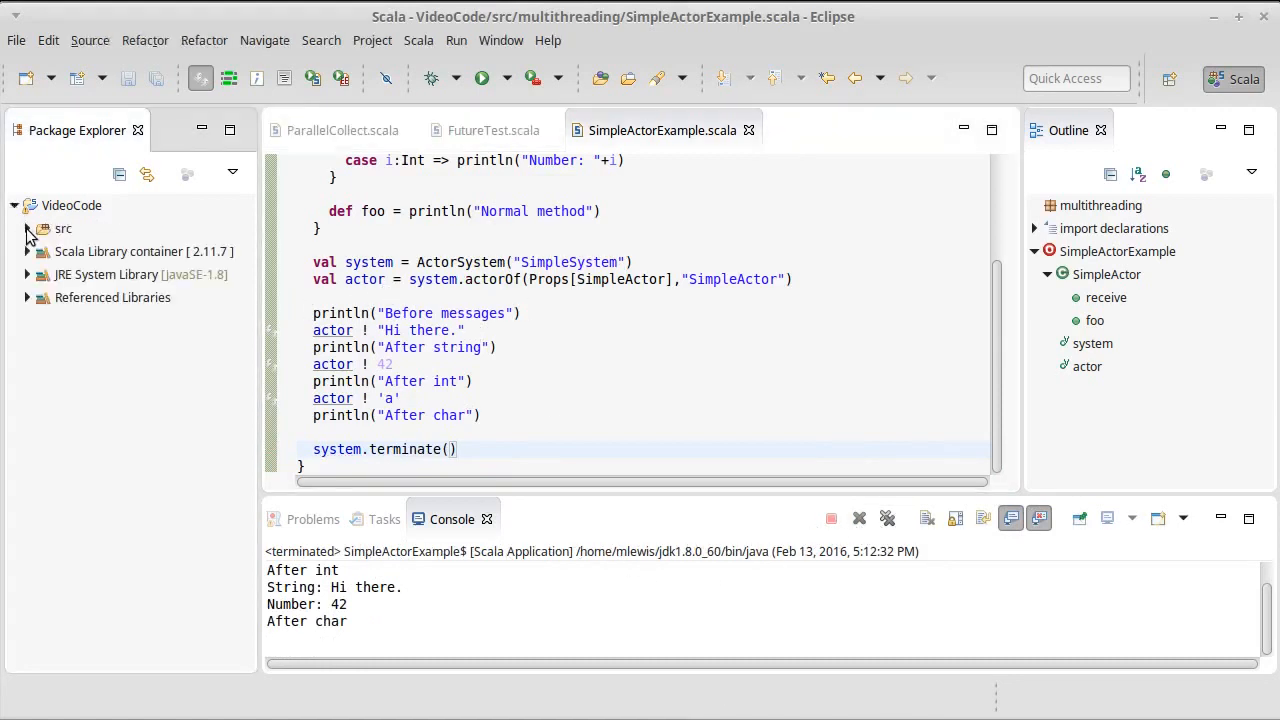
left_click(28, 230)
left_click(41, 252)
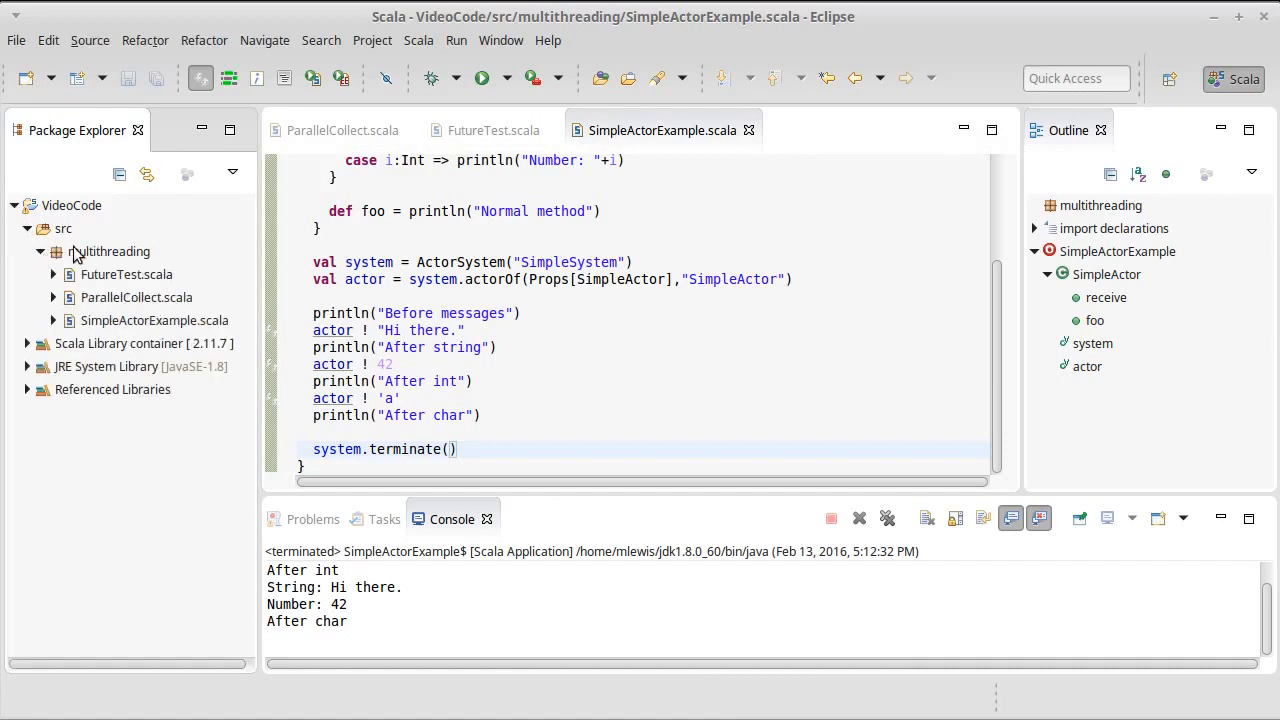
right_click(79, 252)
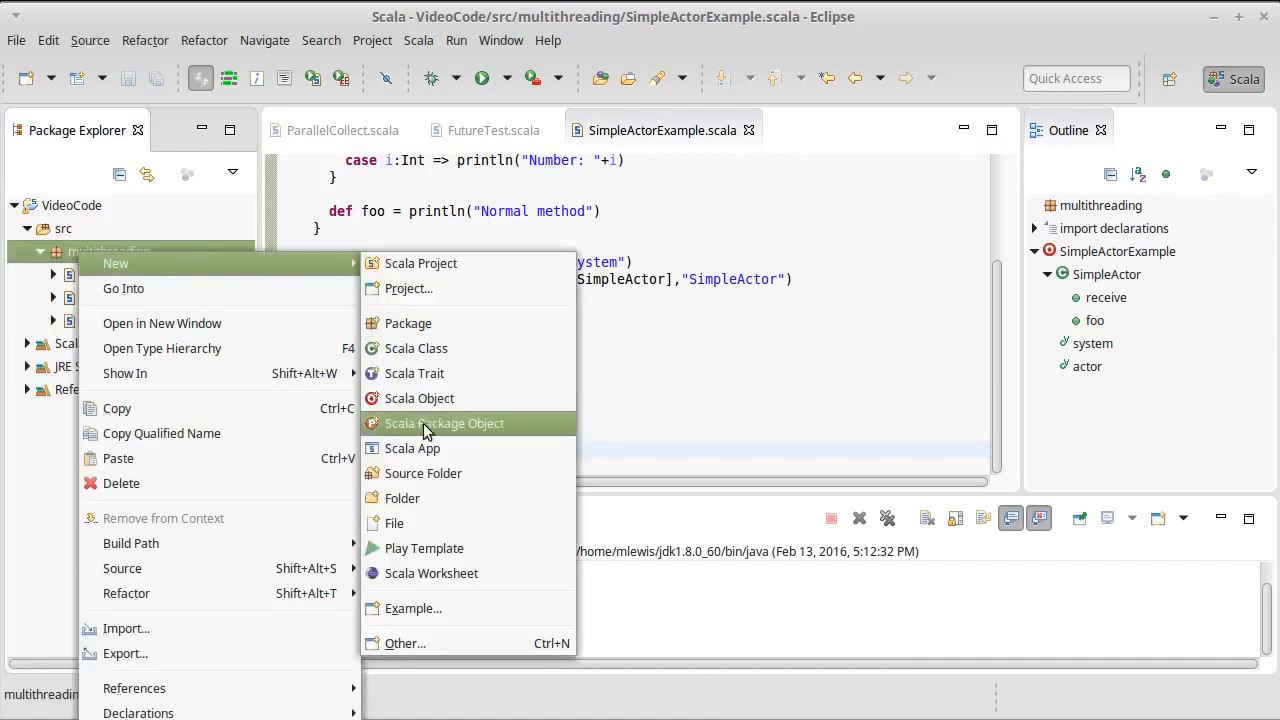
left_click(412, 448)
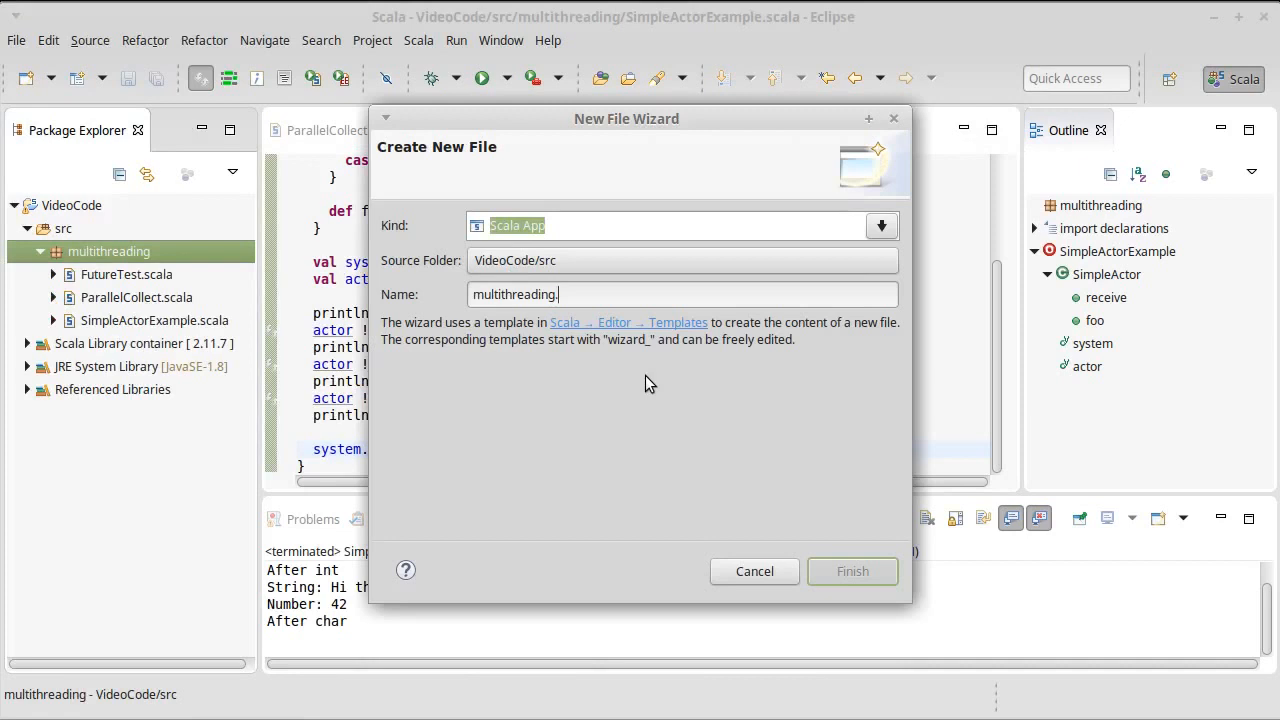
type("ActorCountDown")
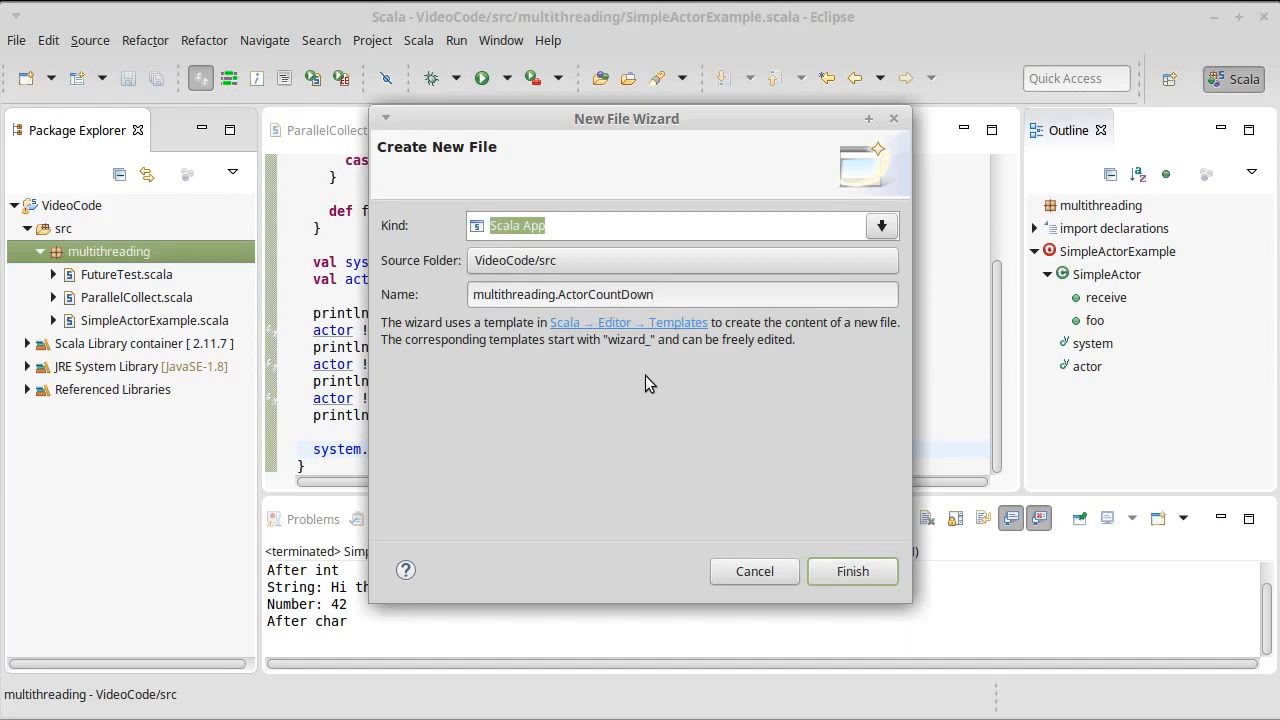
left_click(853, 571)
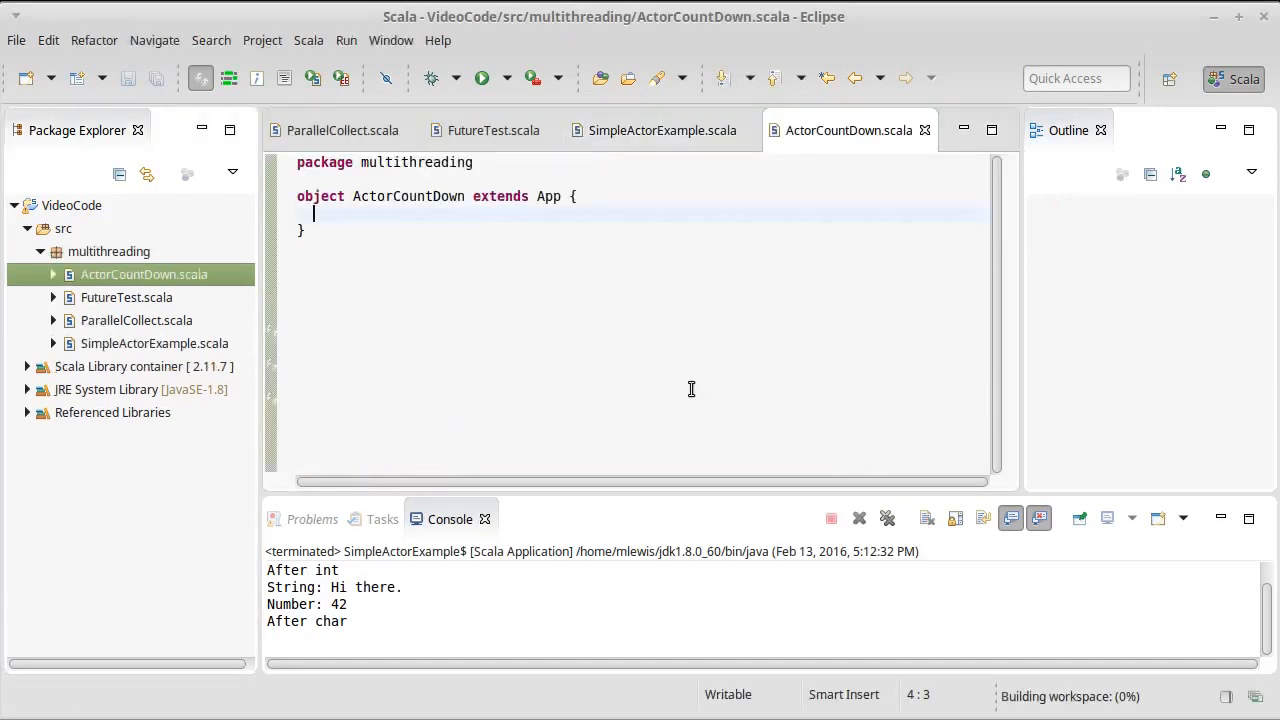
Copy the actor class and system setup lines from SimpleActorExample into ActorCountDown's object body
left_click(634, 130)
scroll(360, 235, "up", 5)
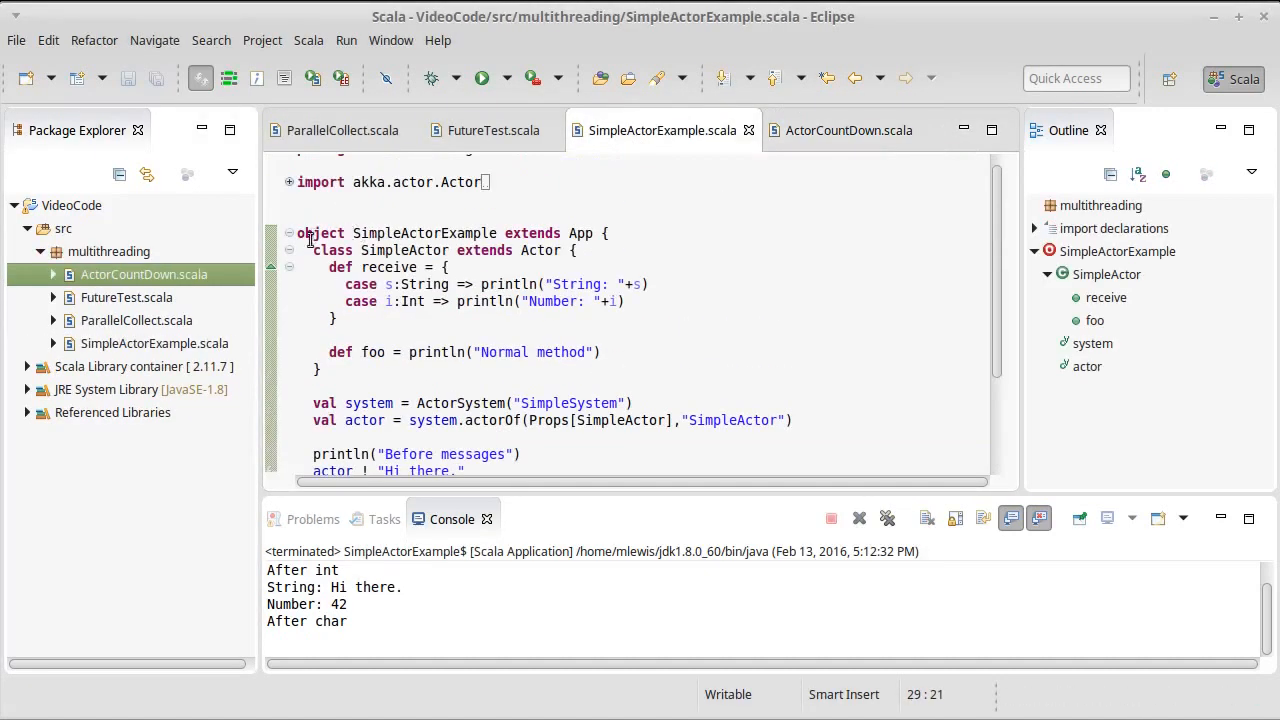
mouse_move(312, 250)
left_mouse_down()
mouse_move(468, 412)
mouse_move(795, 281)
left_mouse_up()
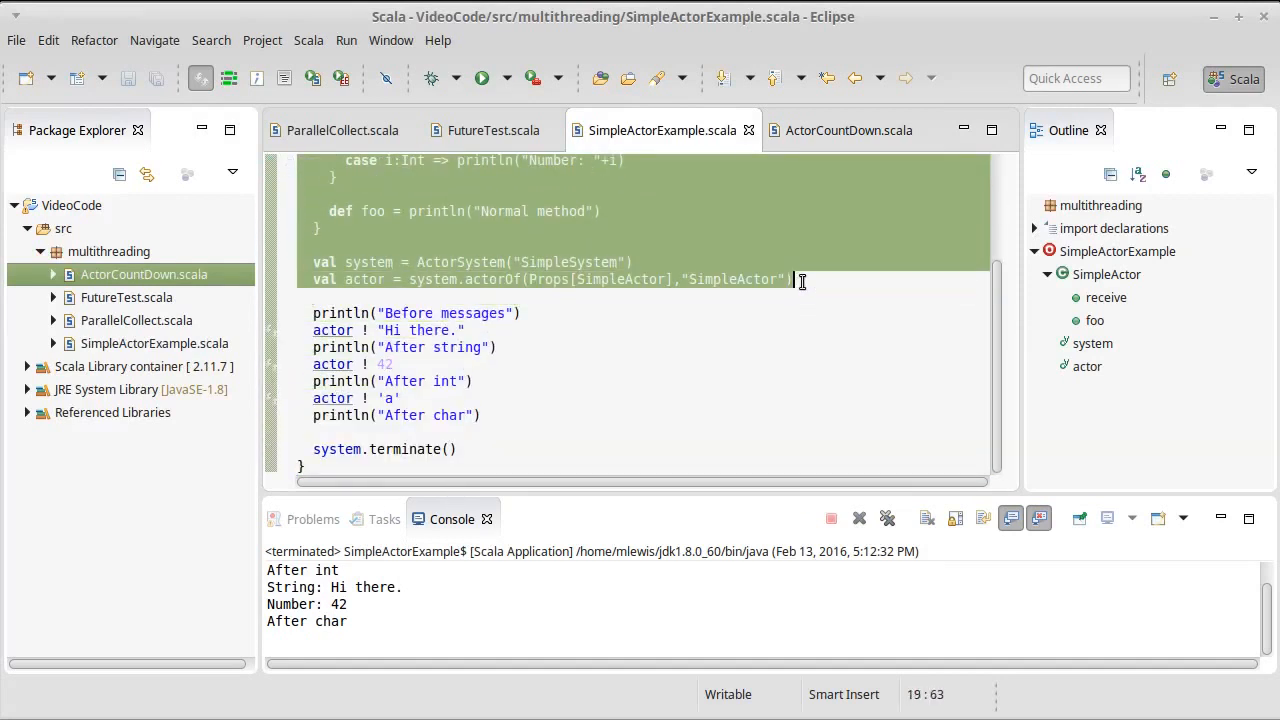
key("ctrl+c")
left_click(848, 130)
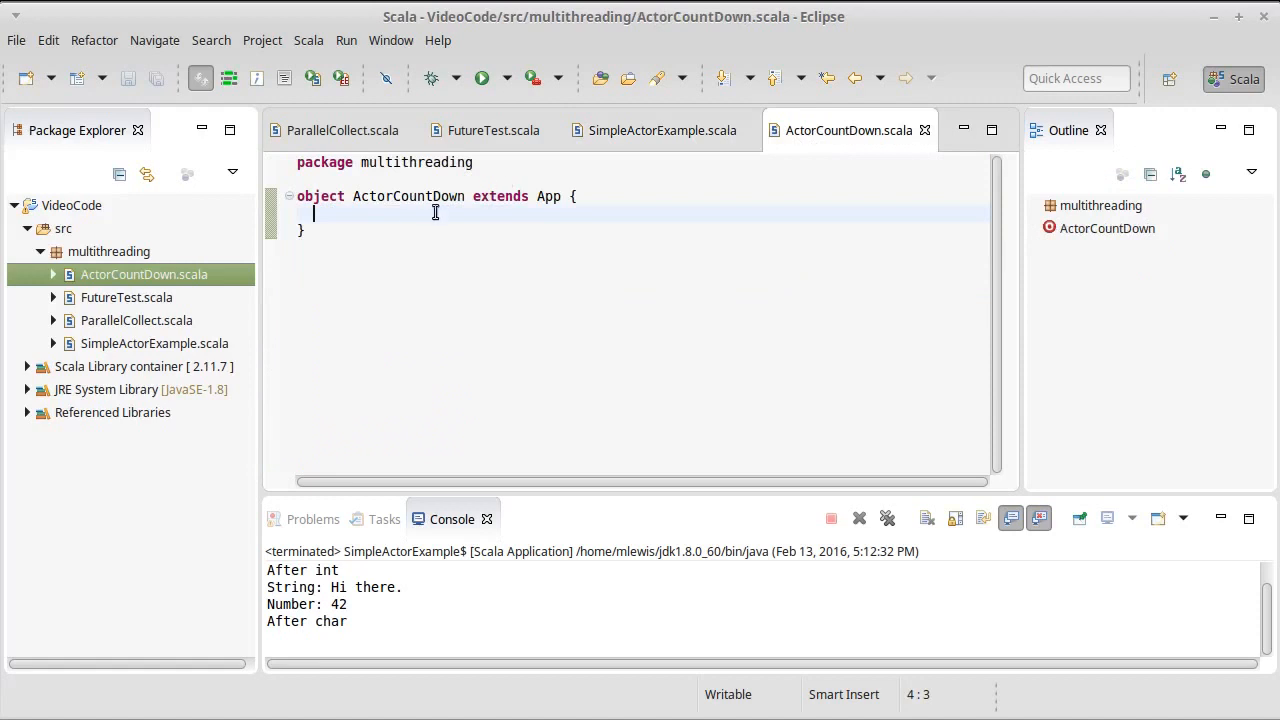
left_click(313, 213)
key("ctrl+v")
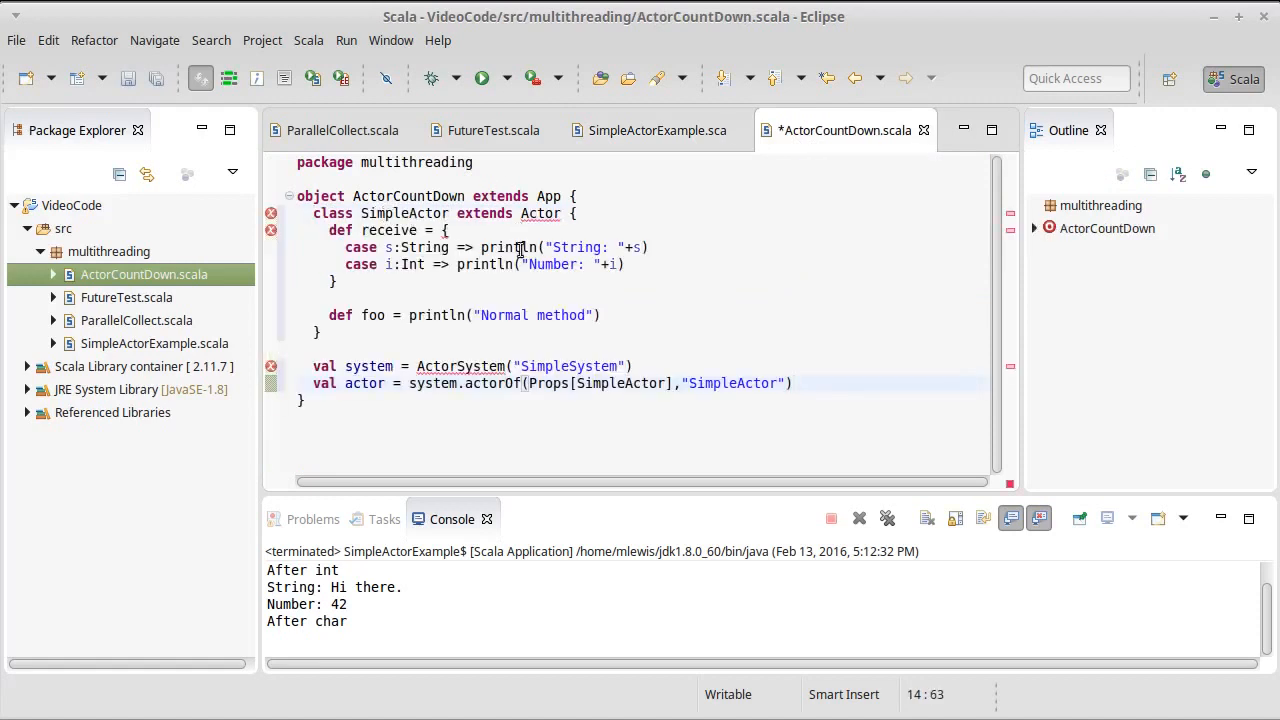
Organize imports, choosing akka.actor.Actor for the missing Actor type
key("ctrl+shift+o")
left_click_drag(571, 458, 597, 179)
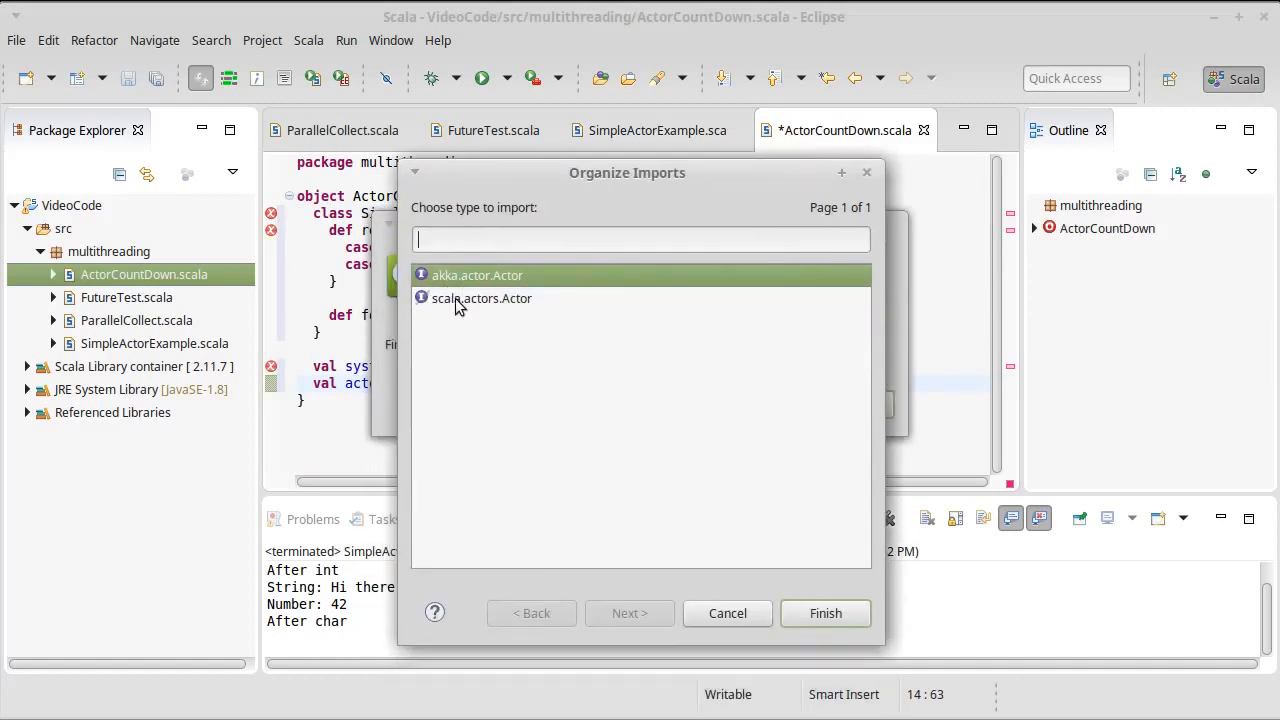
double_click(462, 277)
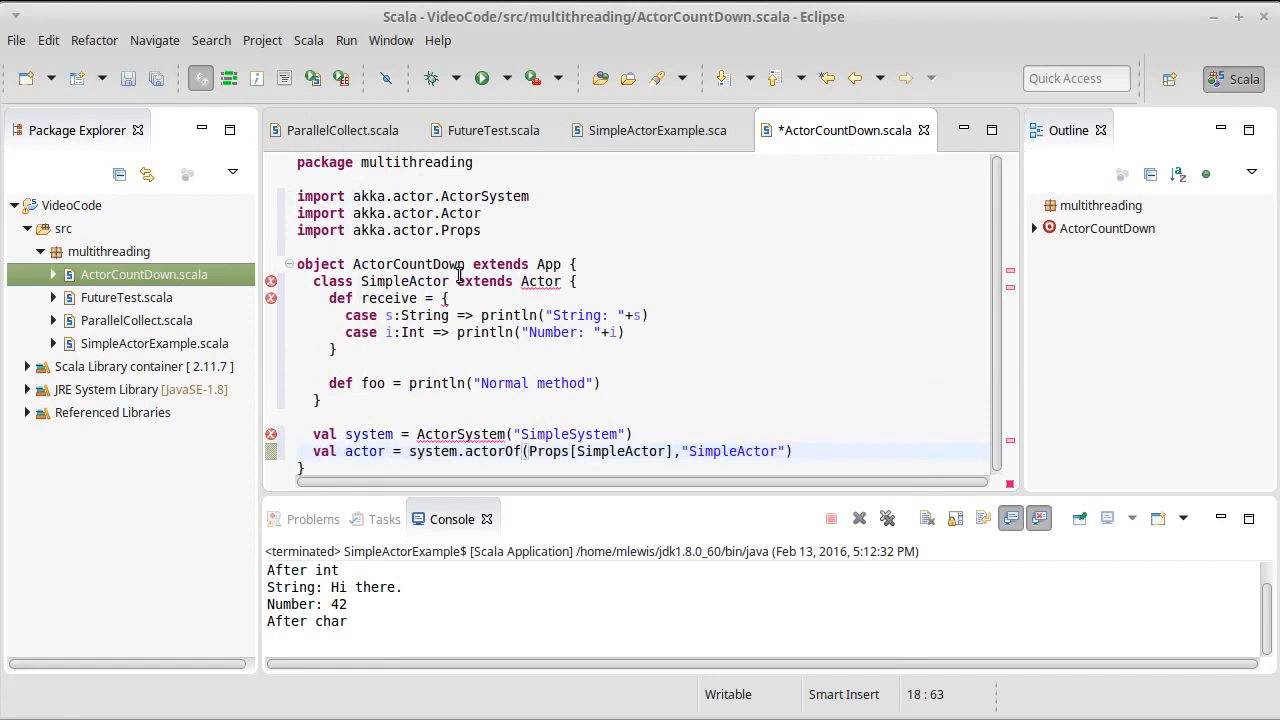
Rename SimpleActor to CountDownActor and delete the case i:Int line from receive
left_click(408, 281)
key("BackSpace")
key("BackSpace")
key("BackSpace")
key("BackSpace")
key("BackSpace")
type("CountDown")
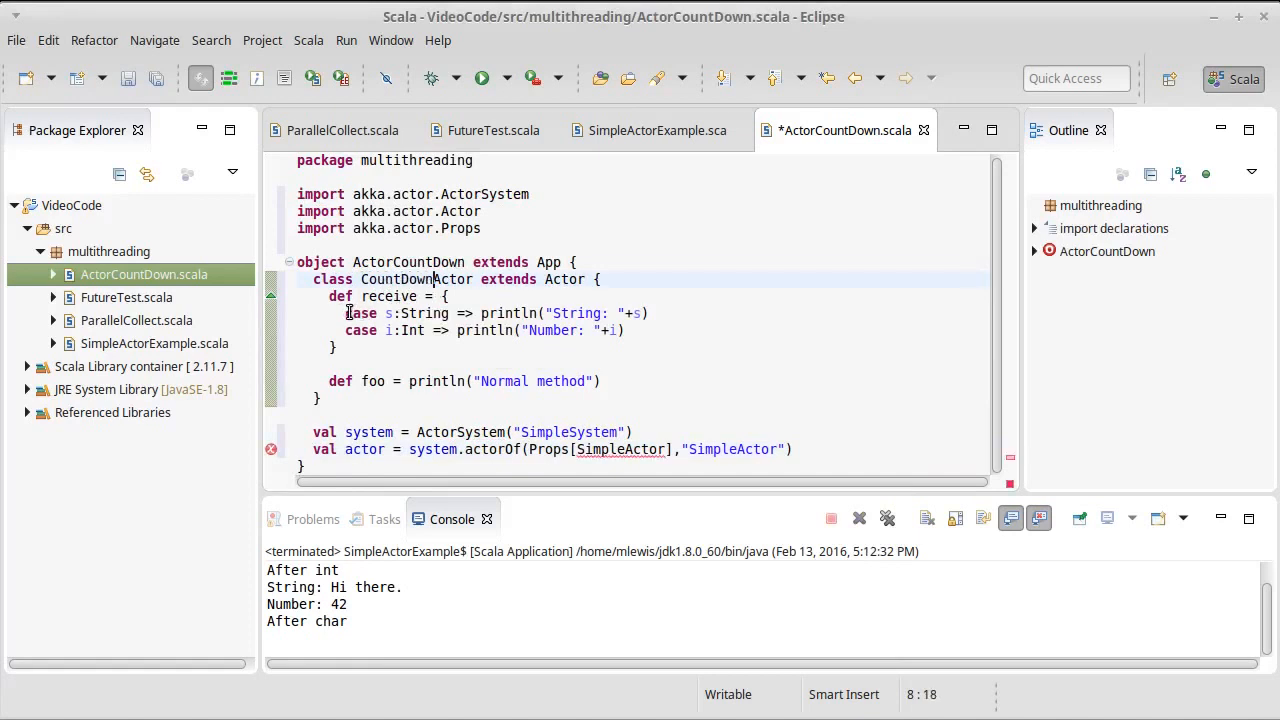
left_click_drag(346, 313, 565, 330)
left_click(580, 330)
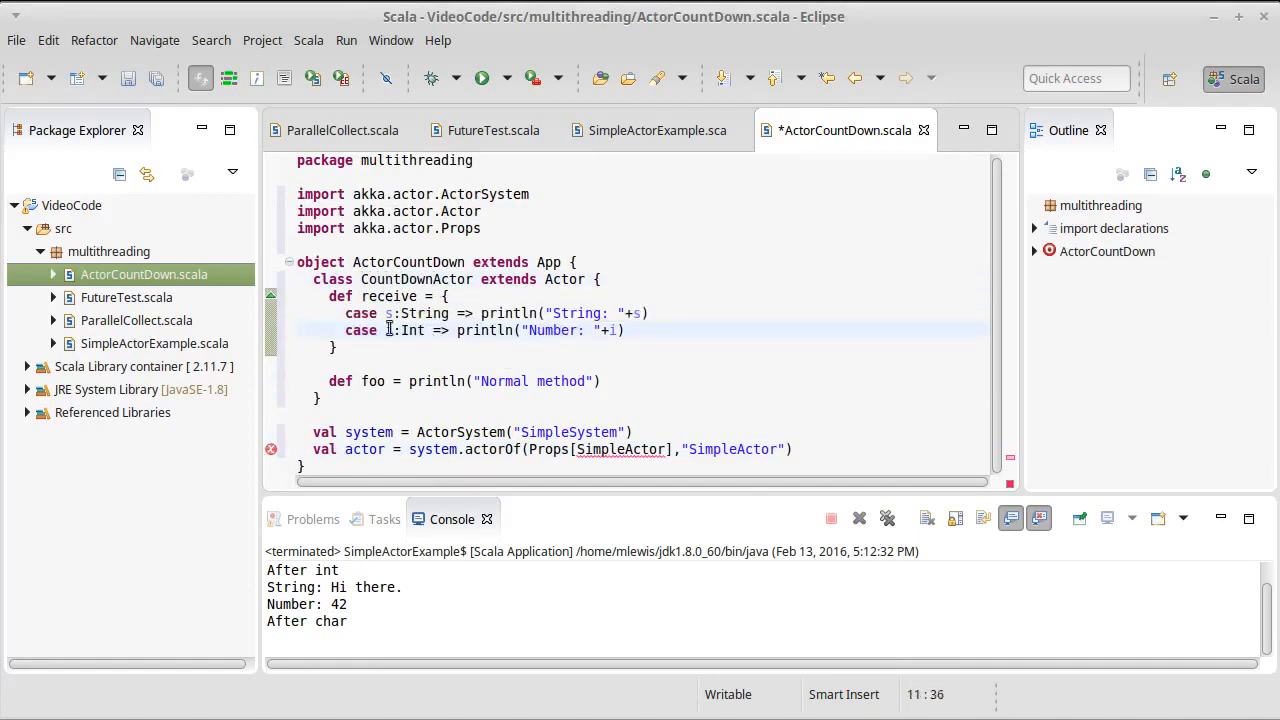
left_click_drag(346, 330, 688, 334)
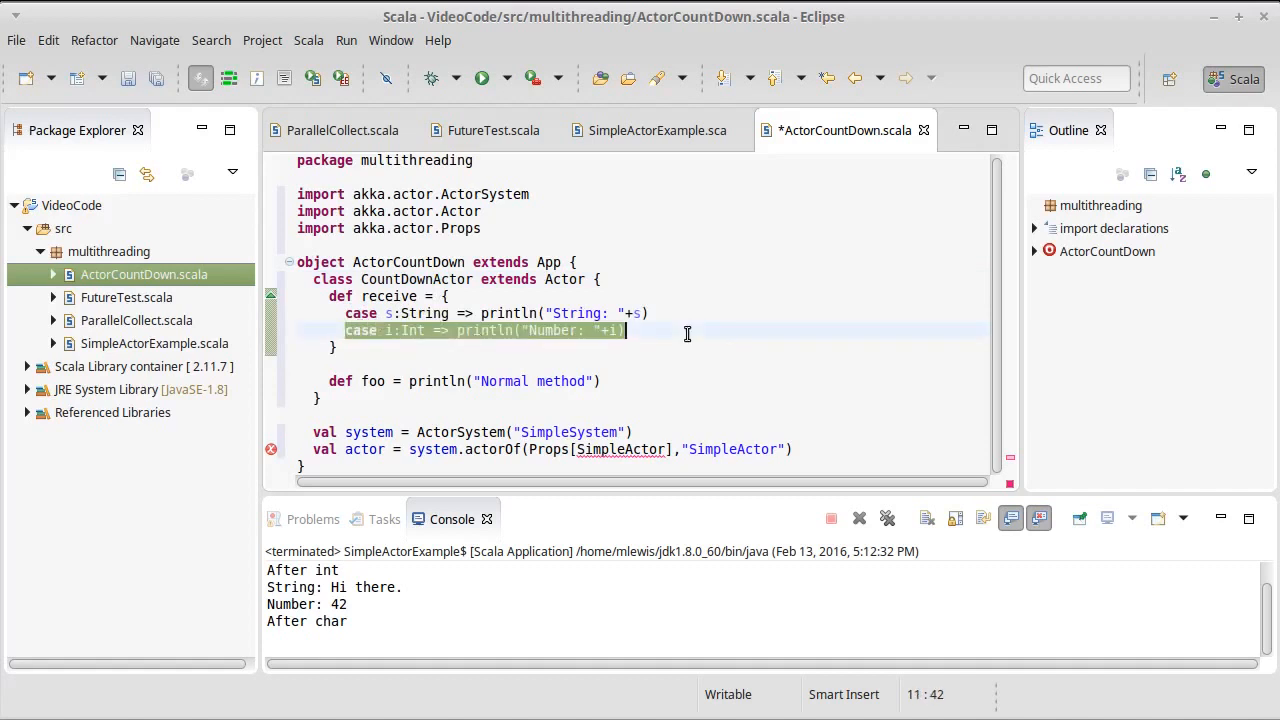
key("Delete")
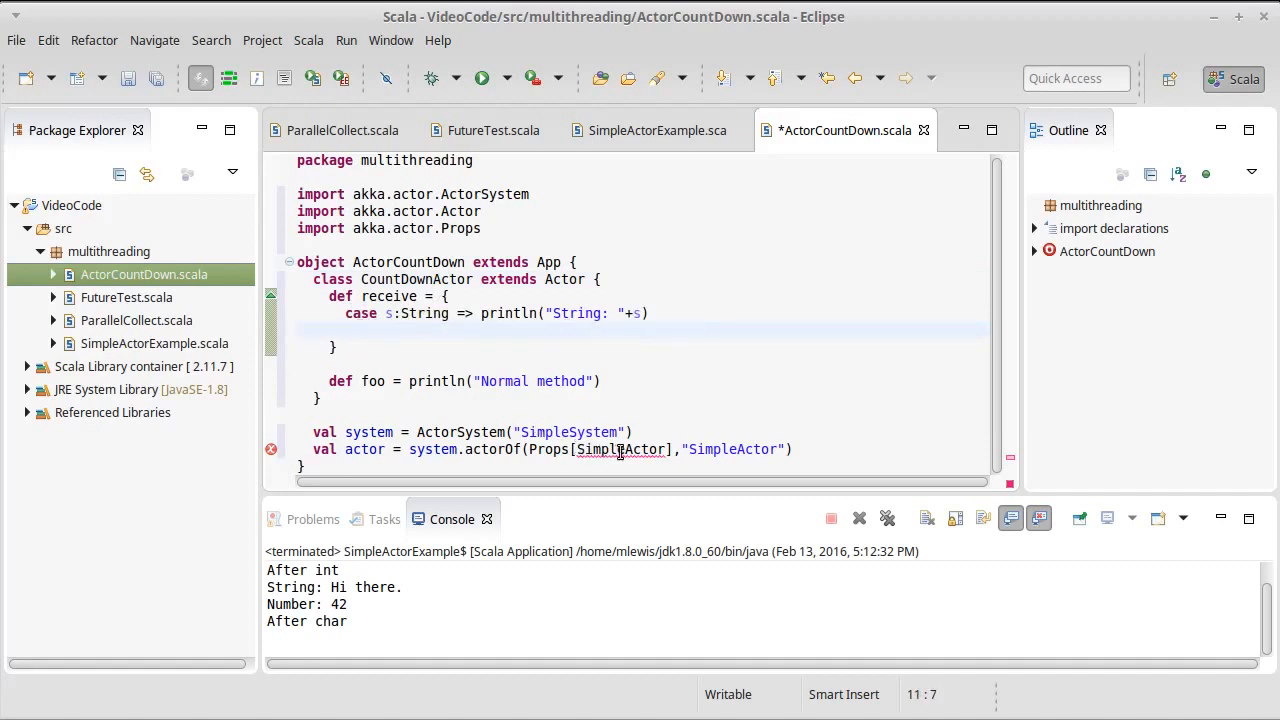
Review the remaining SimpleActor reference error and move to the end of the object's opening line
left_click(621, 452)
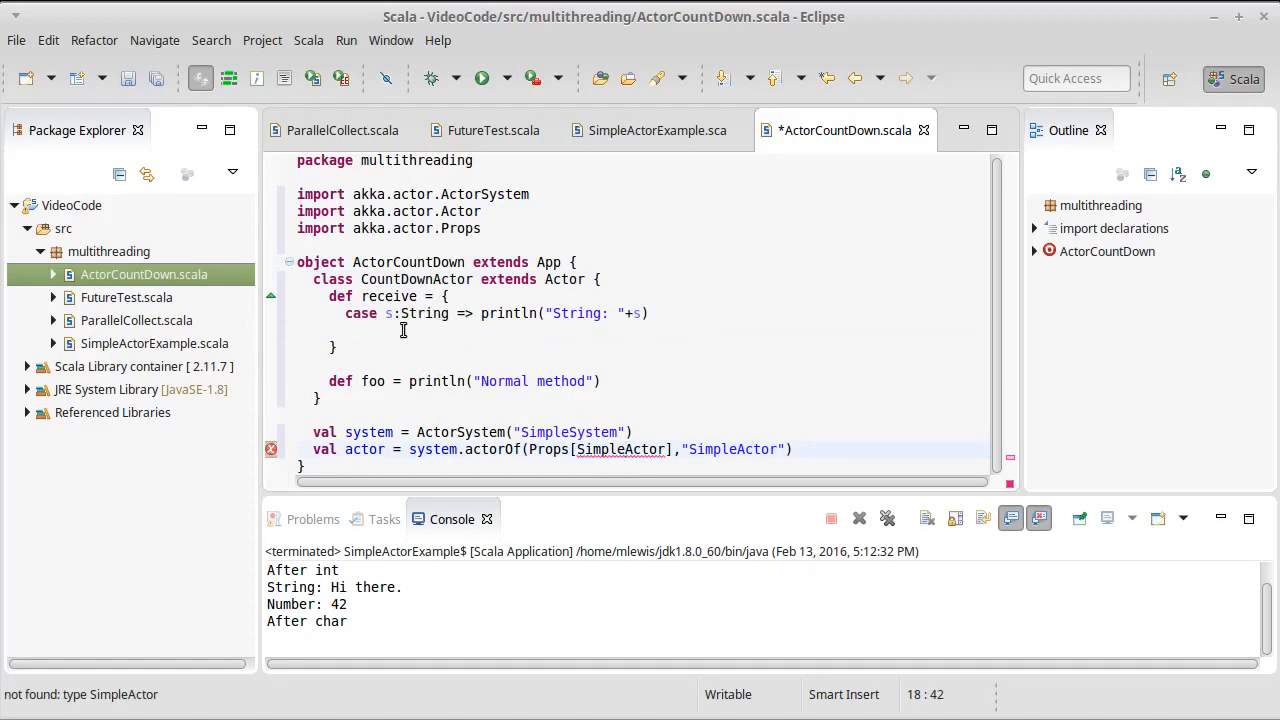
left_click_drag(385, 314, 450, 314)
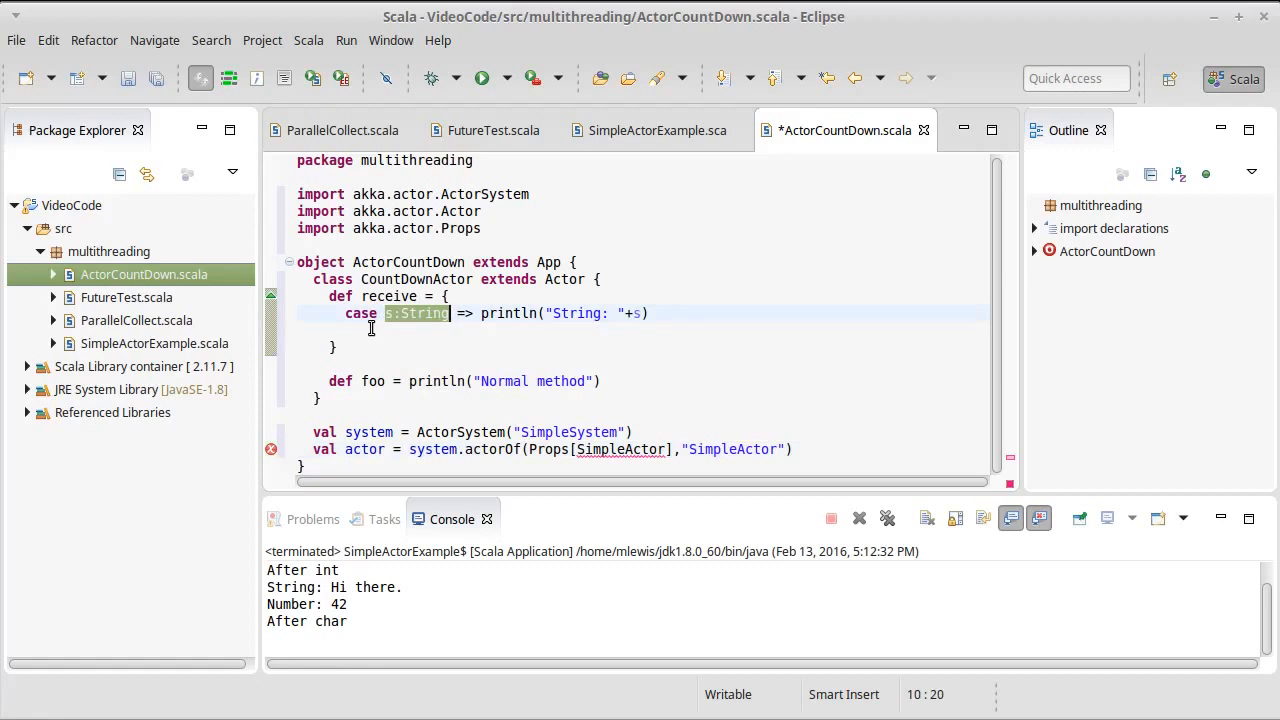
left_click(371, 329)
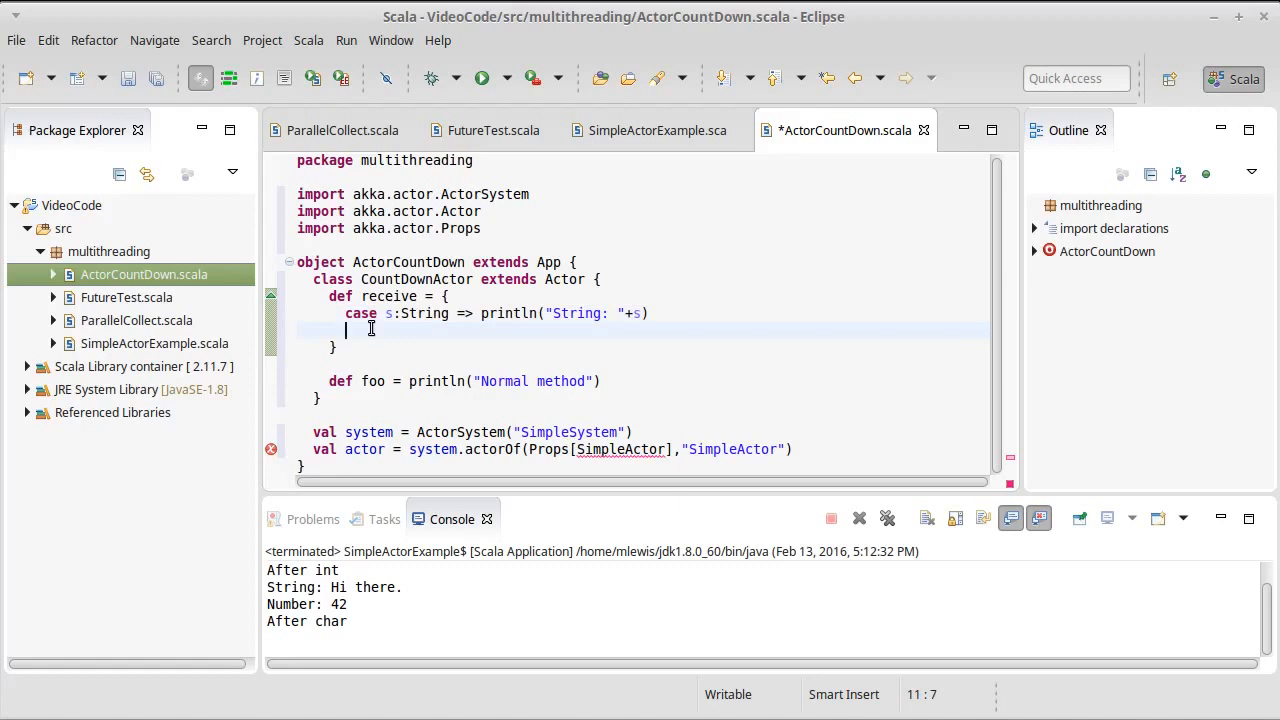
left_click(598, 262)
Declare case class StartCounting(n:Int, other:ActorRef) above the actor and import akka.actor.ActorRef
key("Return")
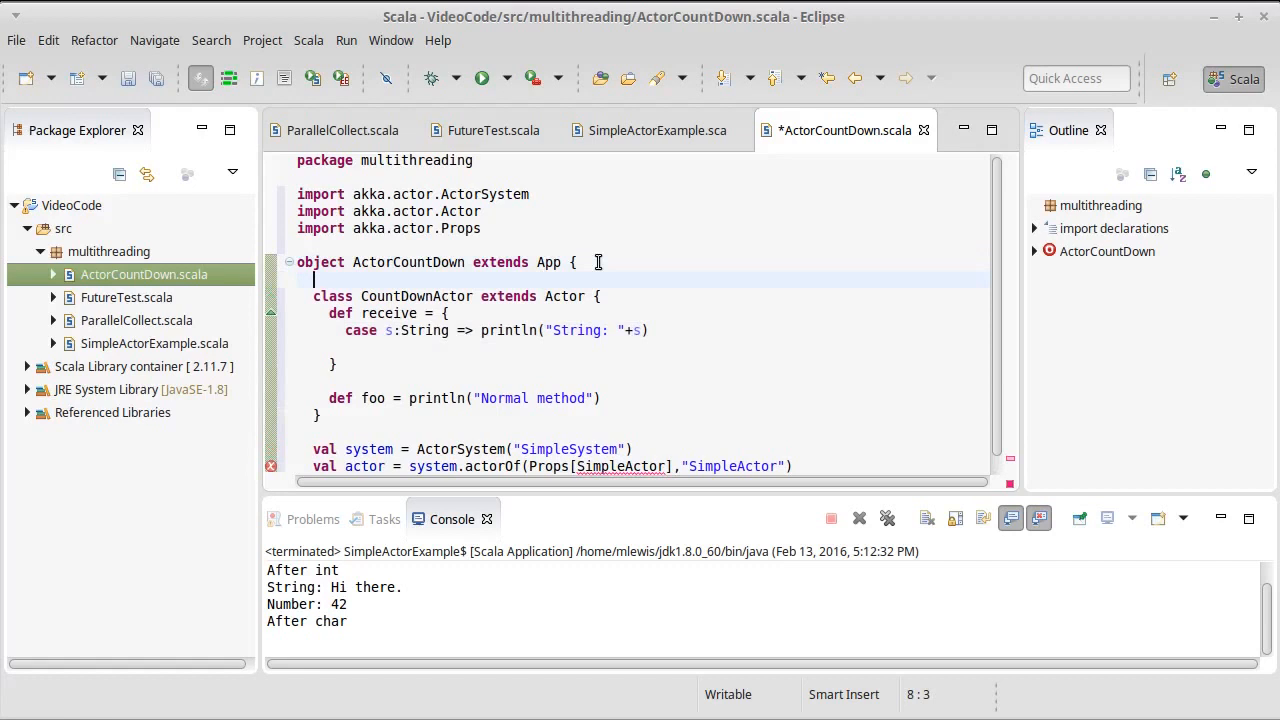
type("case ")
type("class ")
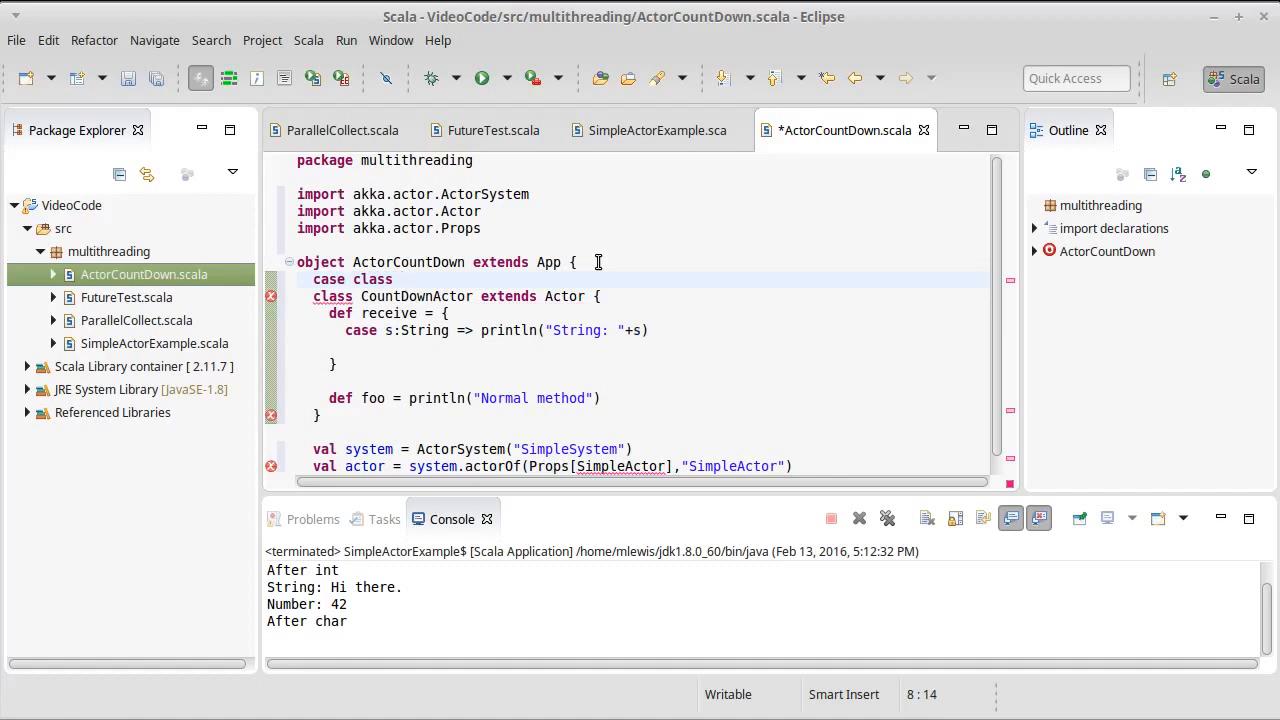
type("StartCounting")
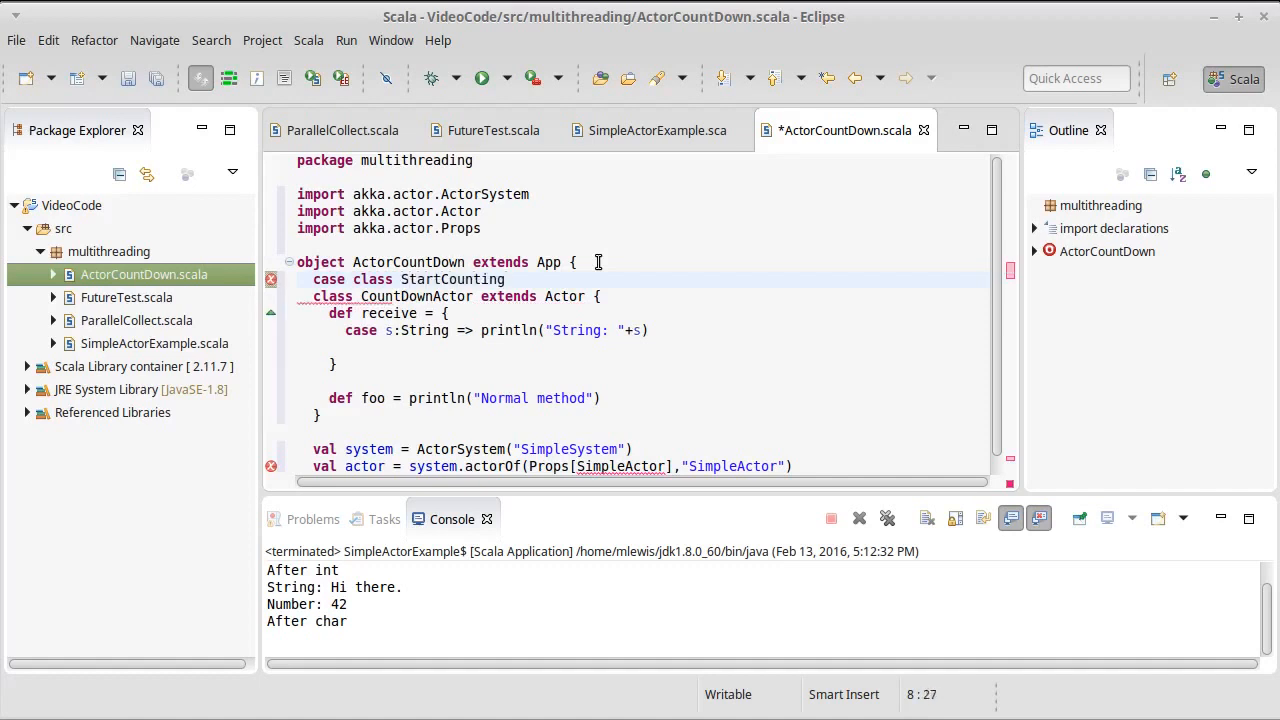
type("(")
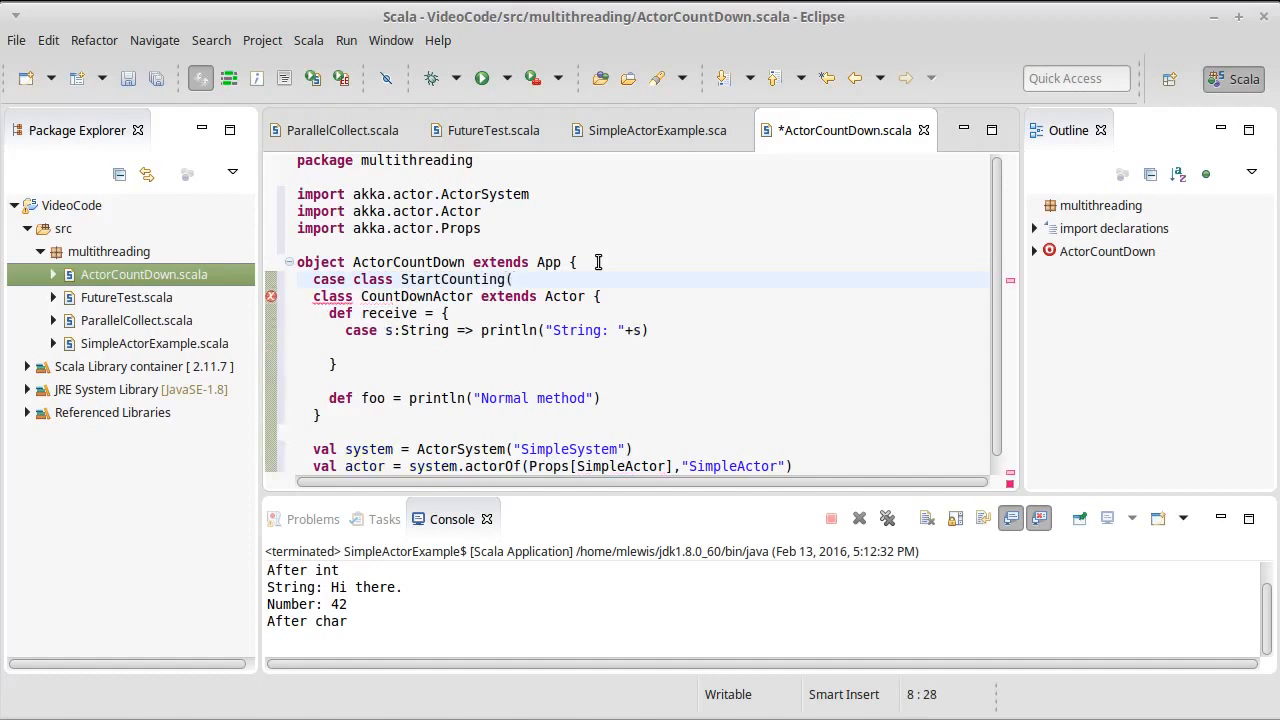
type("n:Int,")
type(" other:ActorRef")
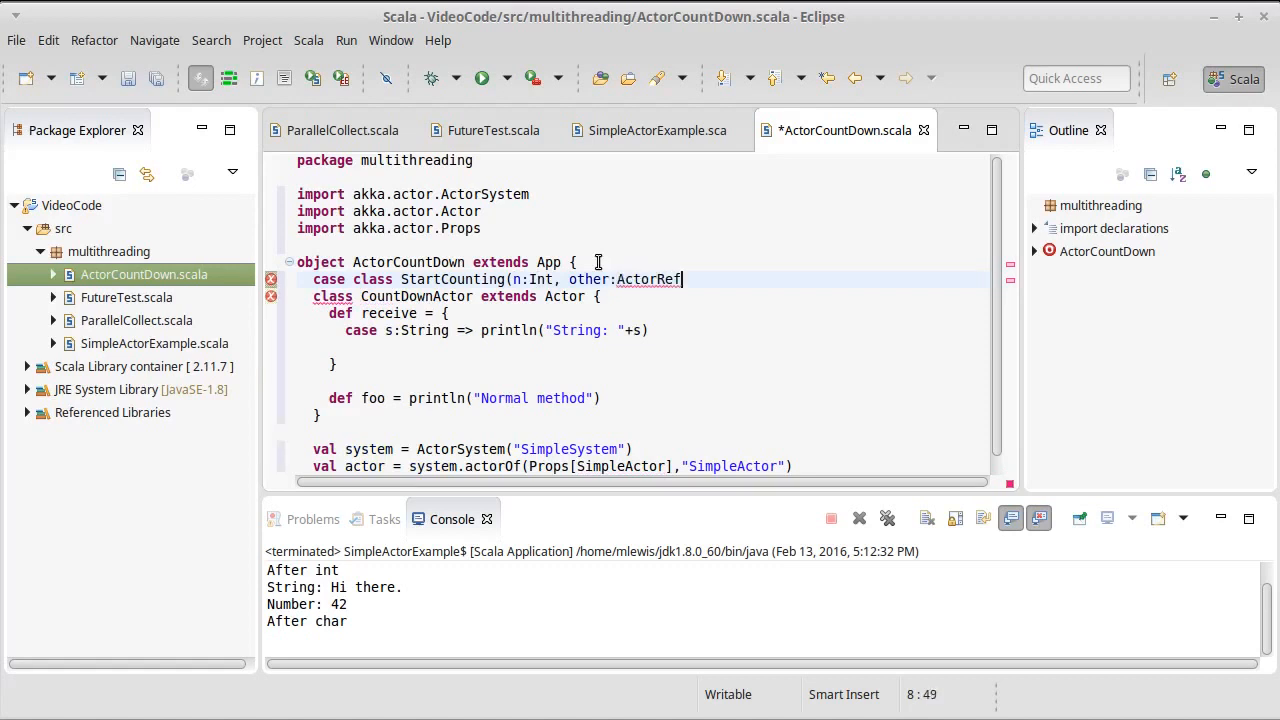
type(")")
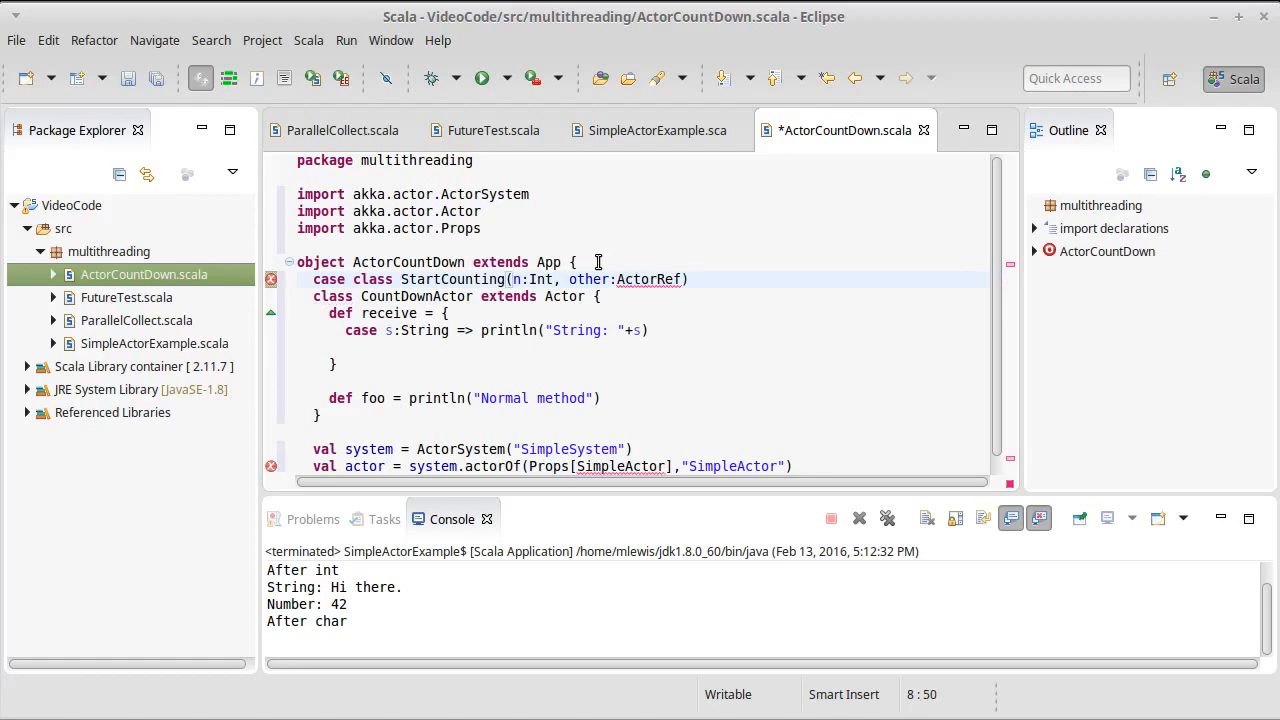
key("ctrl+shift+o")
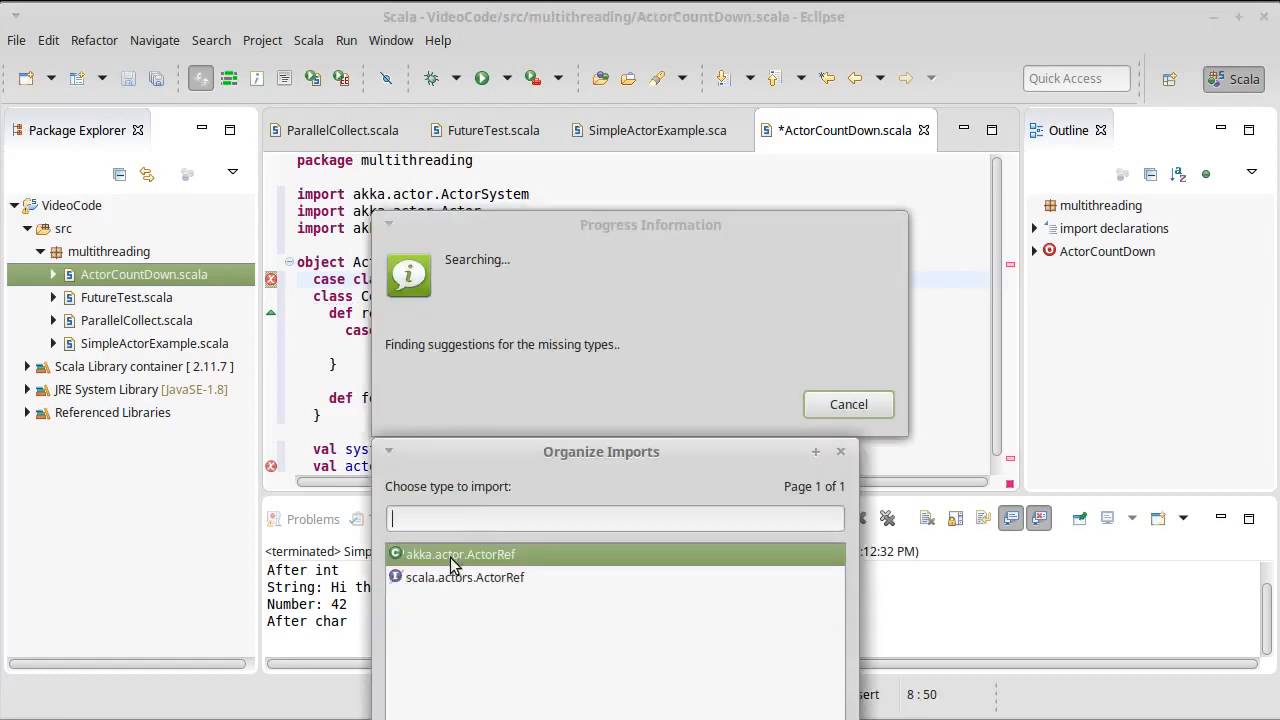
double_click(455, 556)
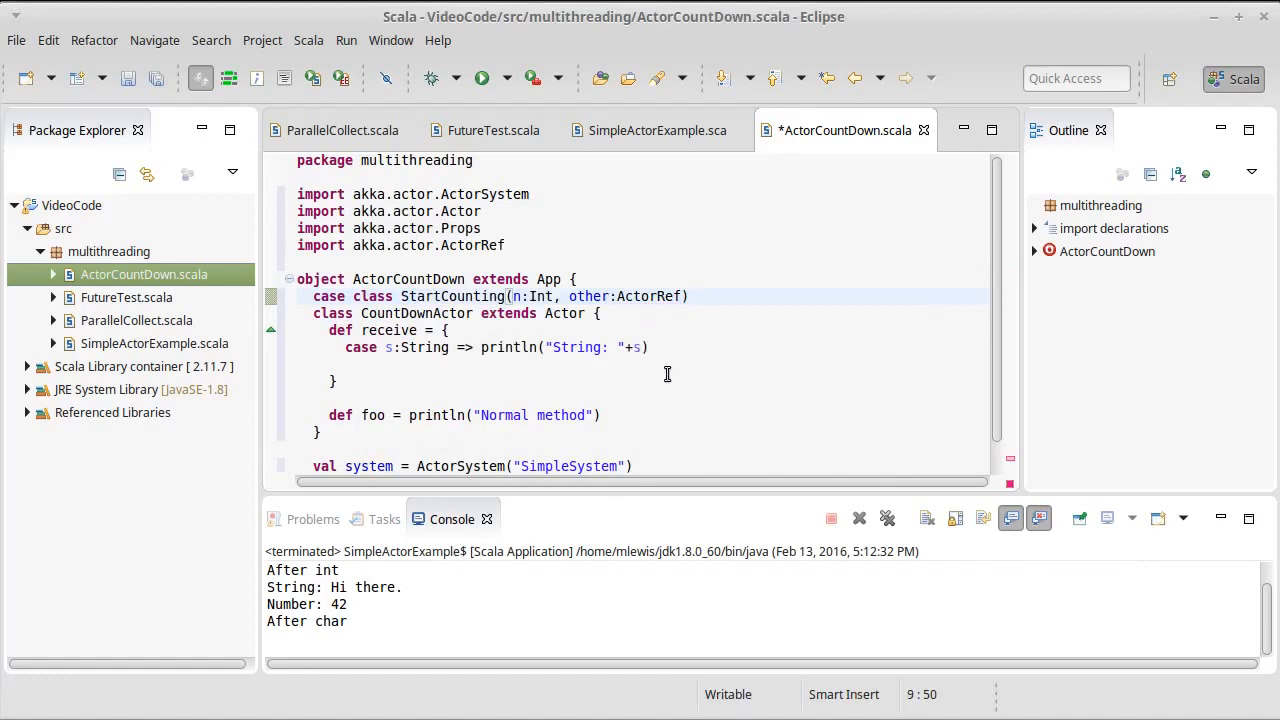
scroll(667, 373, "down", 1)
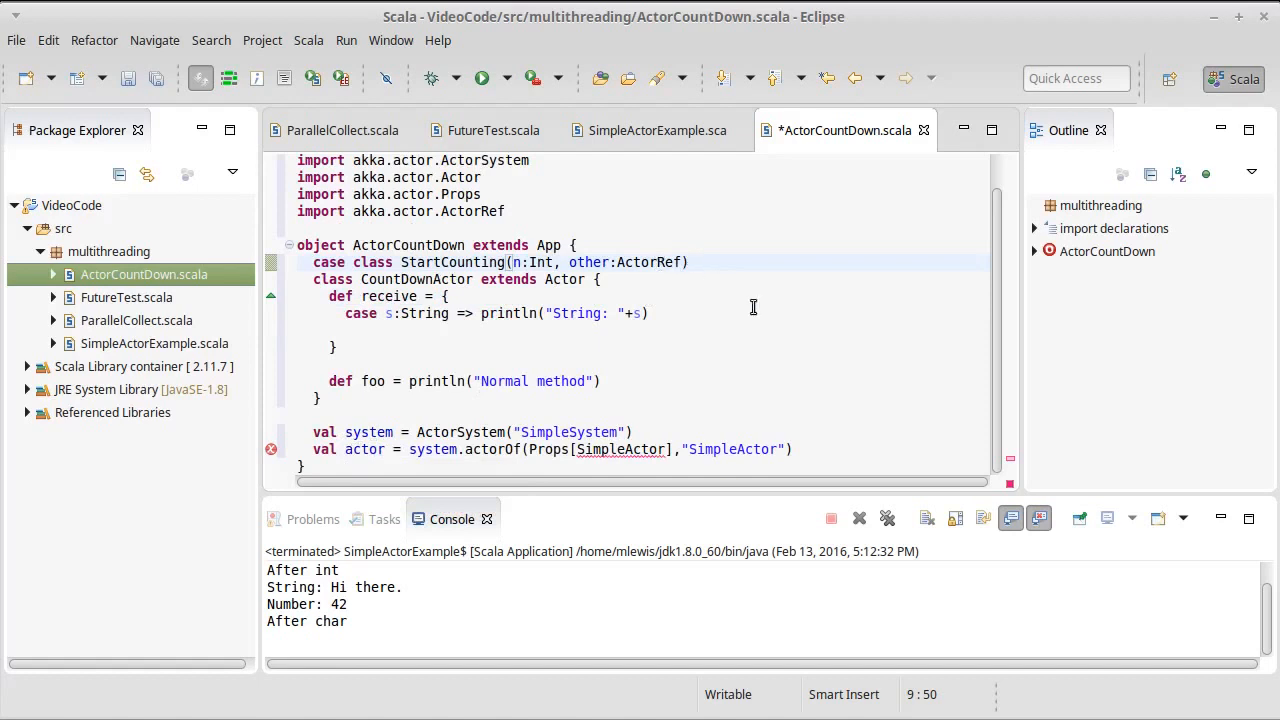
Declare case class CountDown(n:Int) below StartCounting and save the file
key("Return")
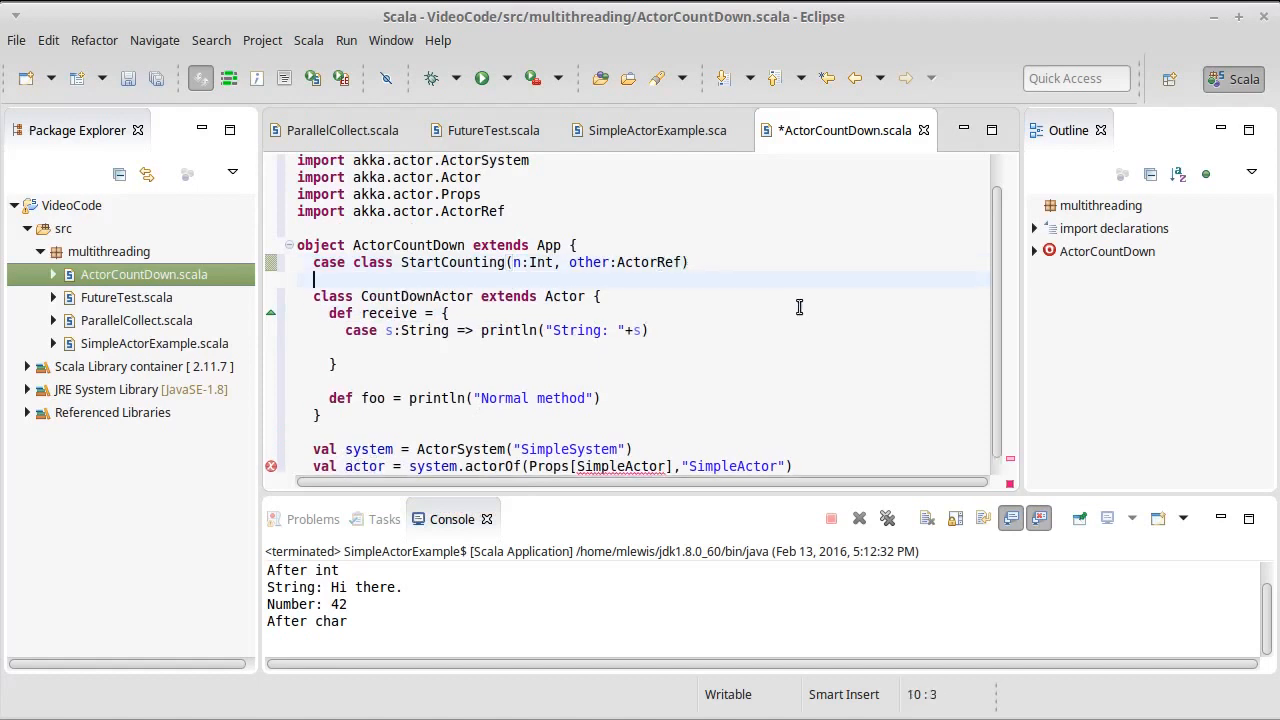
key("ctrl+z")
key("Return")
key("Return")
key("Up")
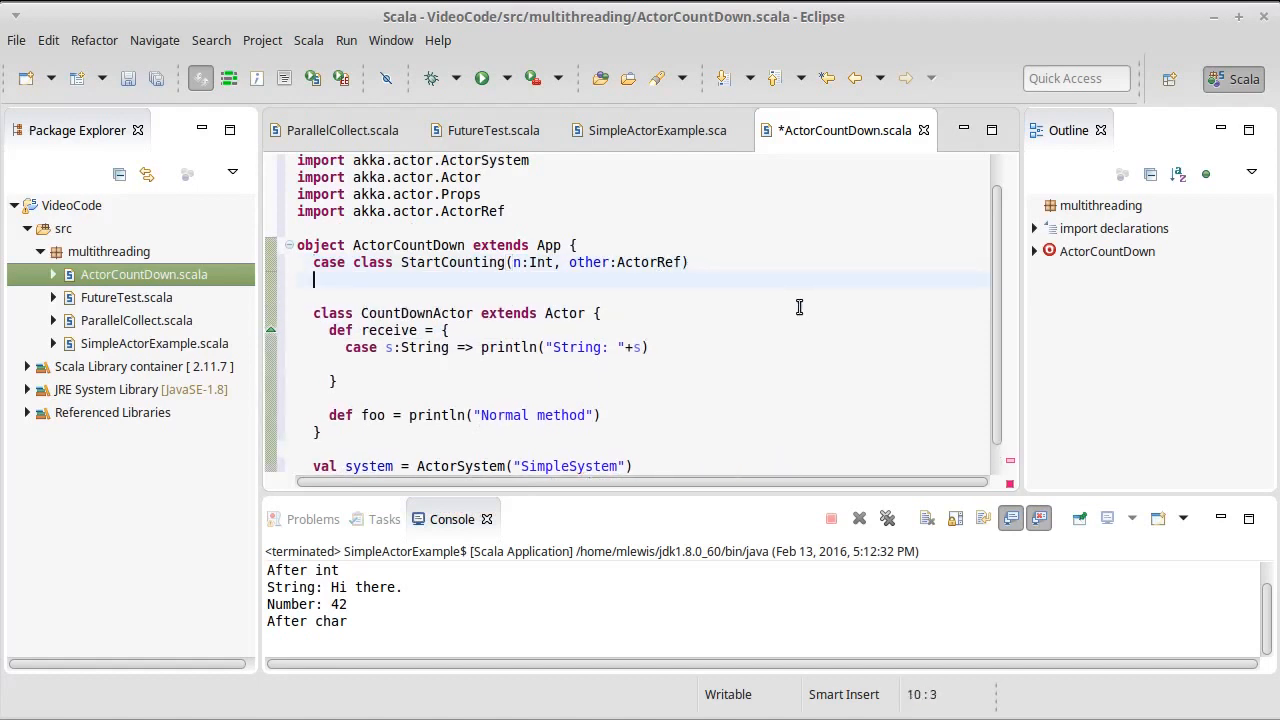
type("case ")
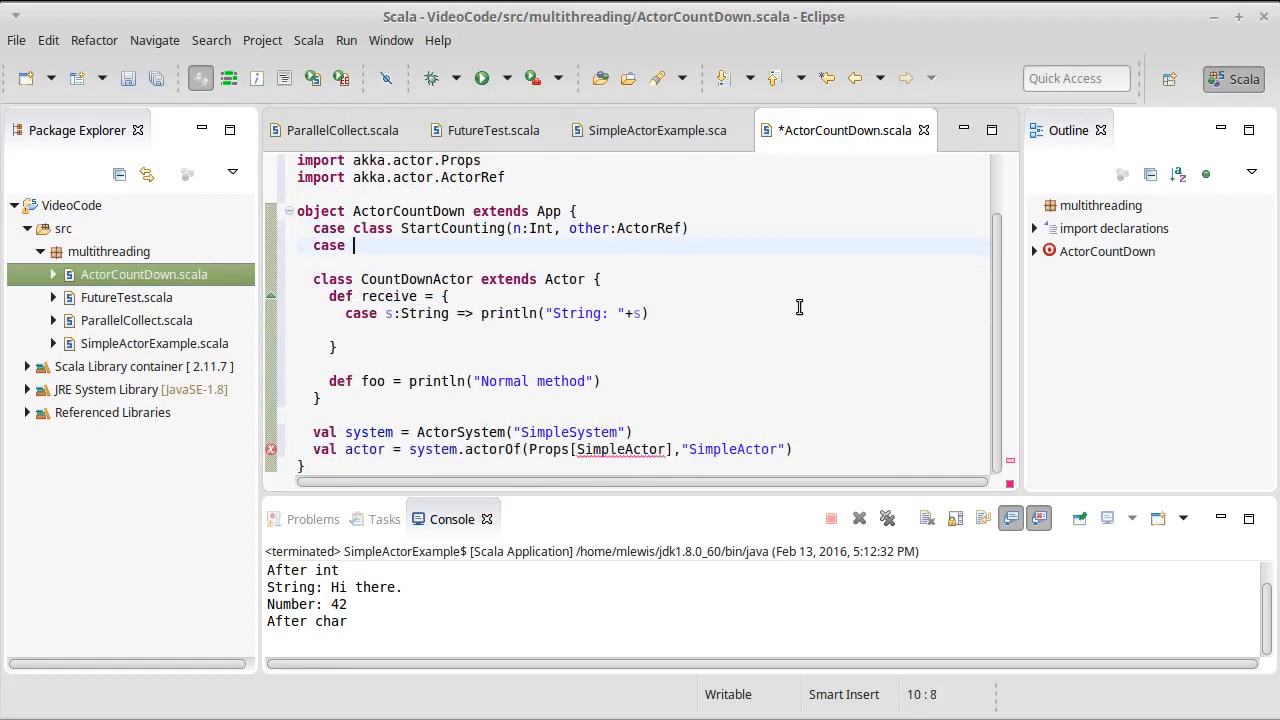
type("class ")
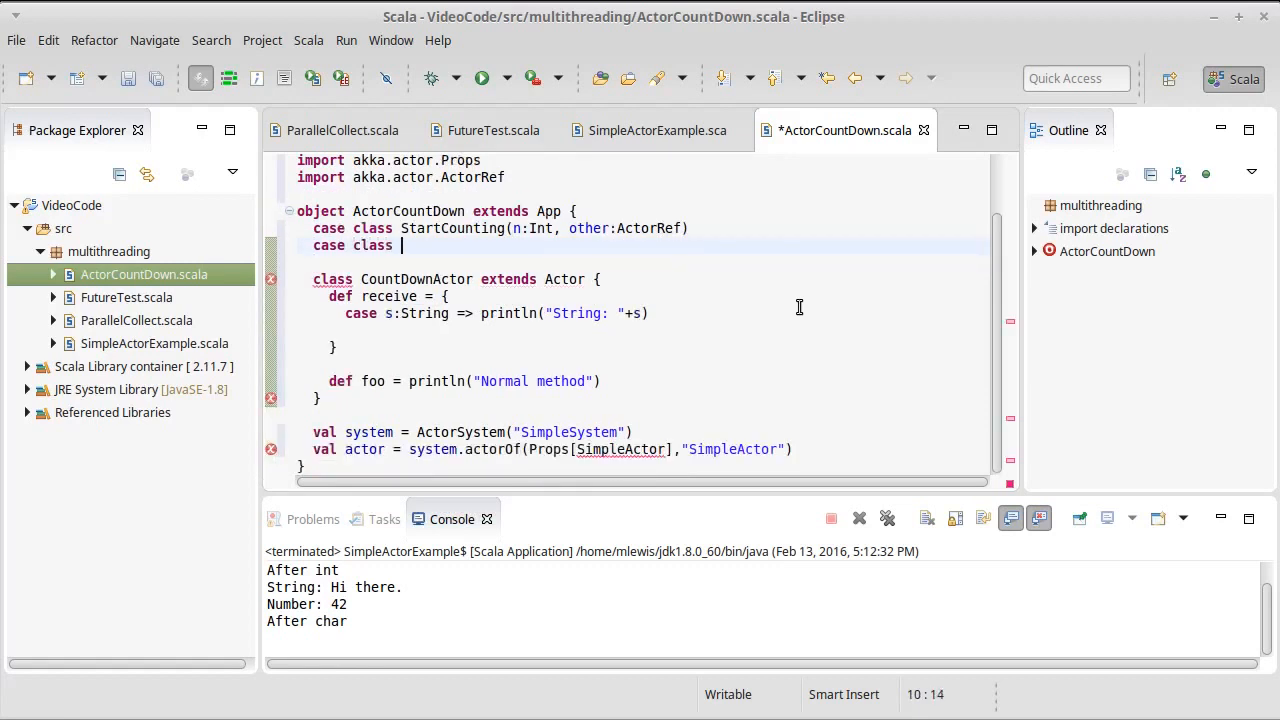
type("CountDown")
type("(n:Int)")
key("ctrl+s")
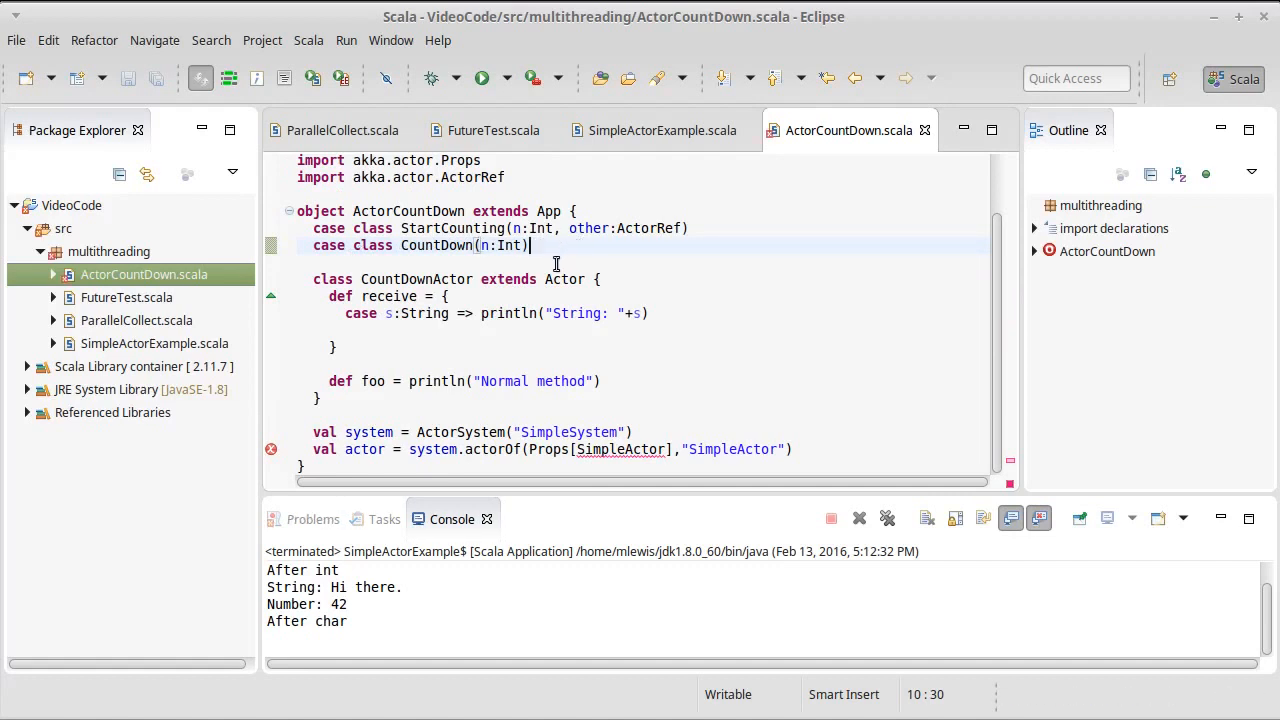
Replace the s:String pattern in receive with StartCounting(n, other)
left_click(387, 314)
left_click_drag(386, 314, 448, 314)
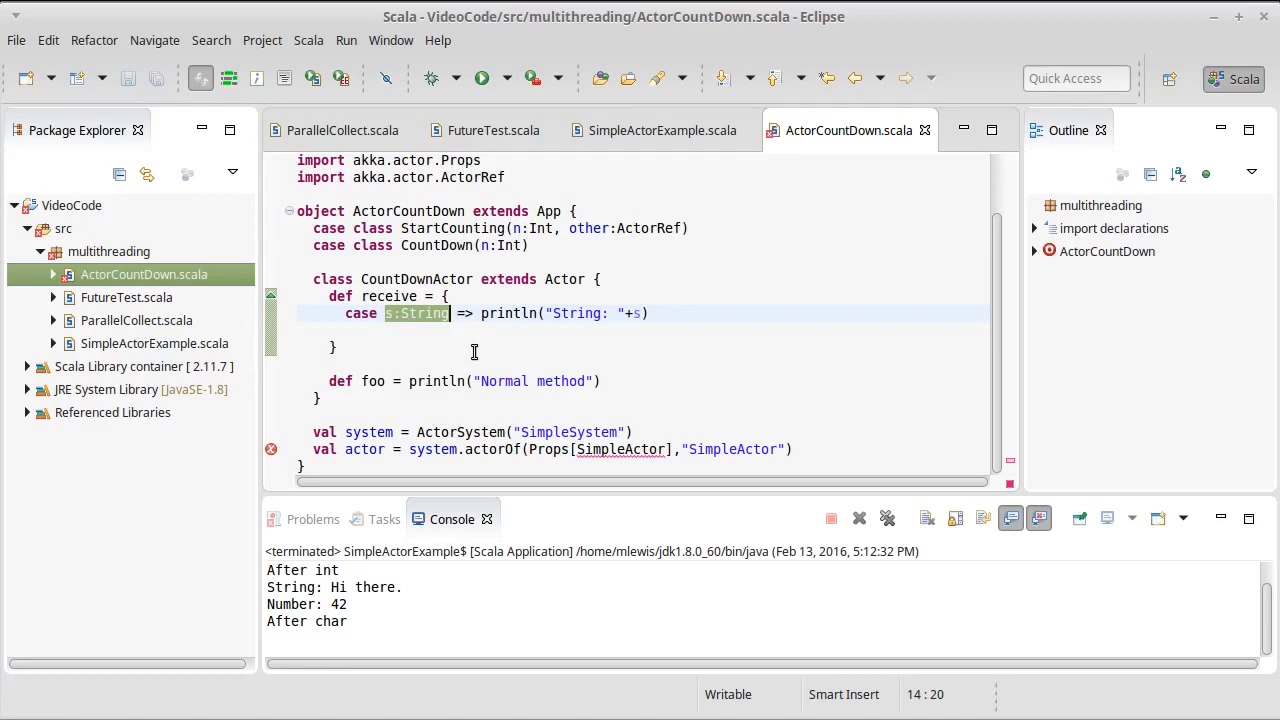
type("StartCoun")
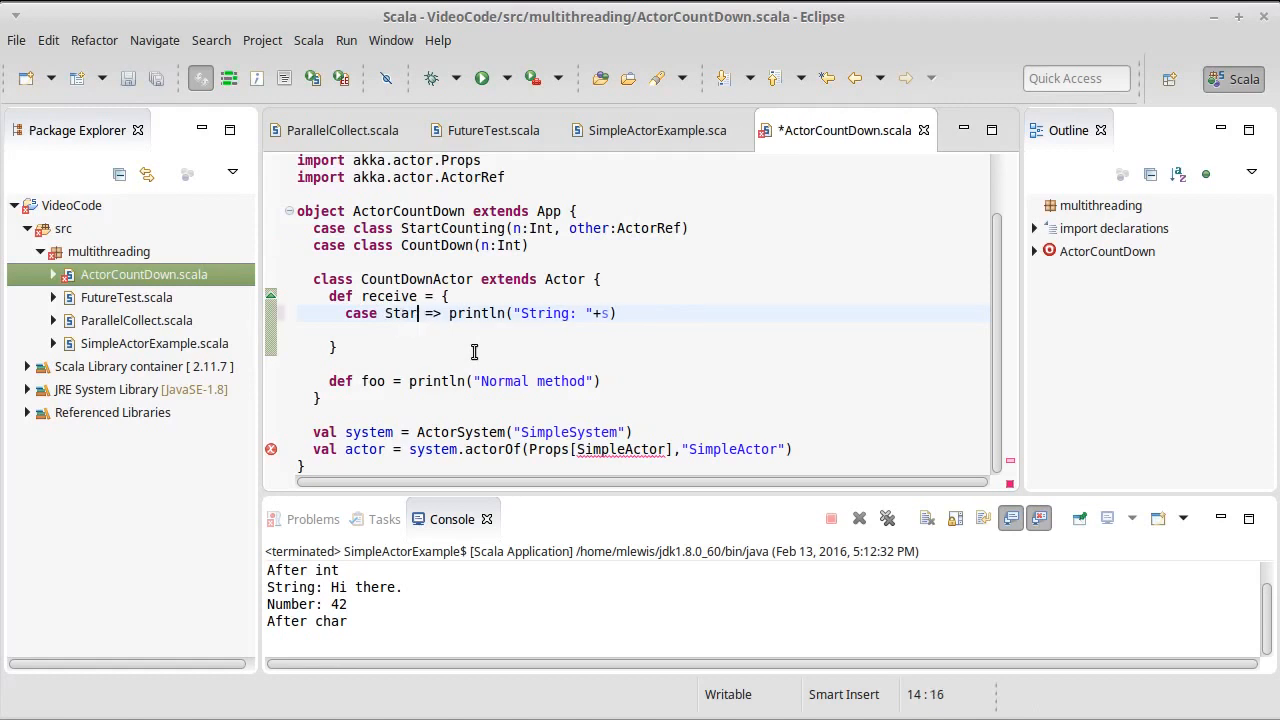
type("ting")
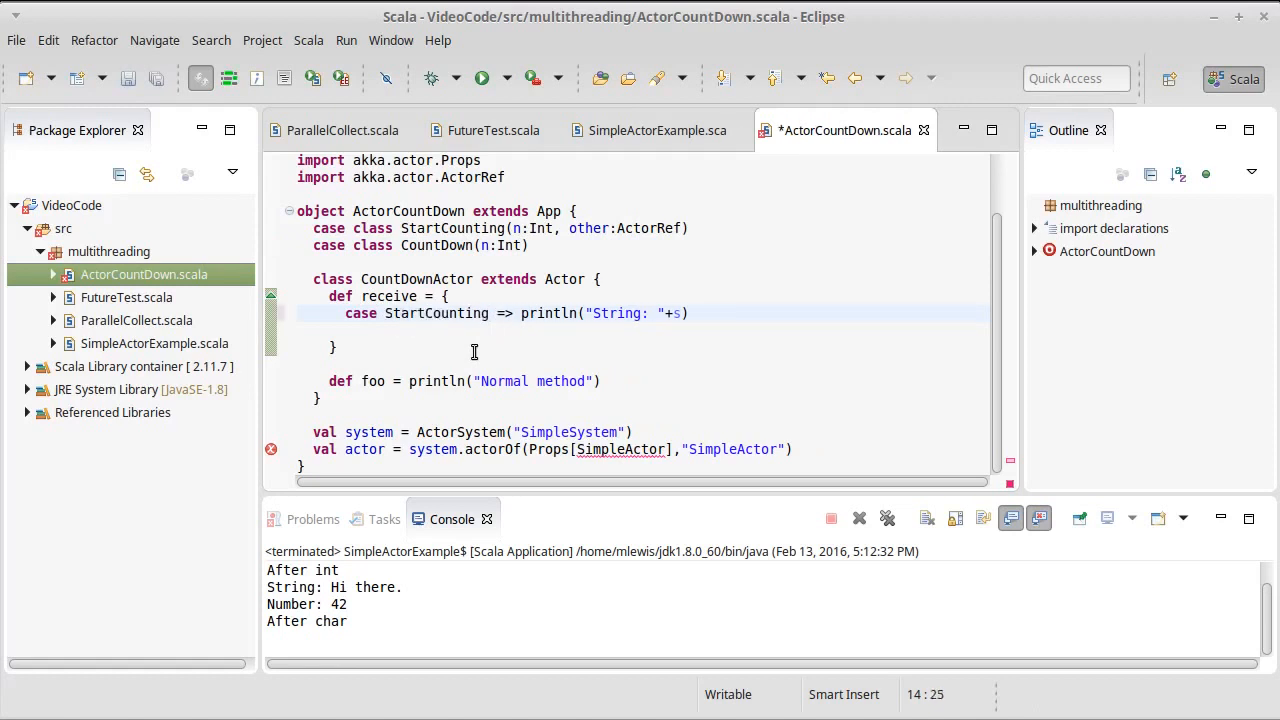
type("()")
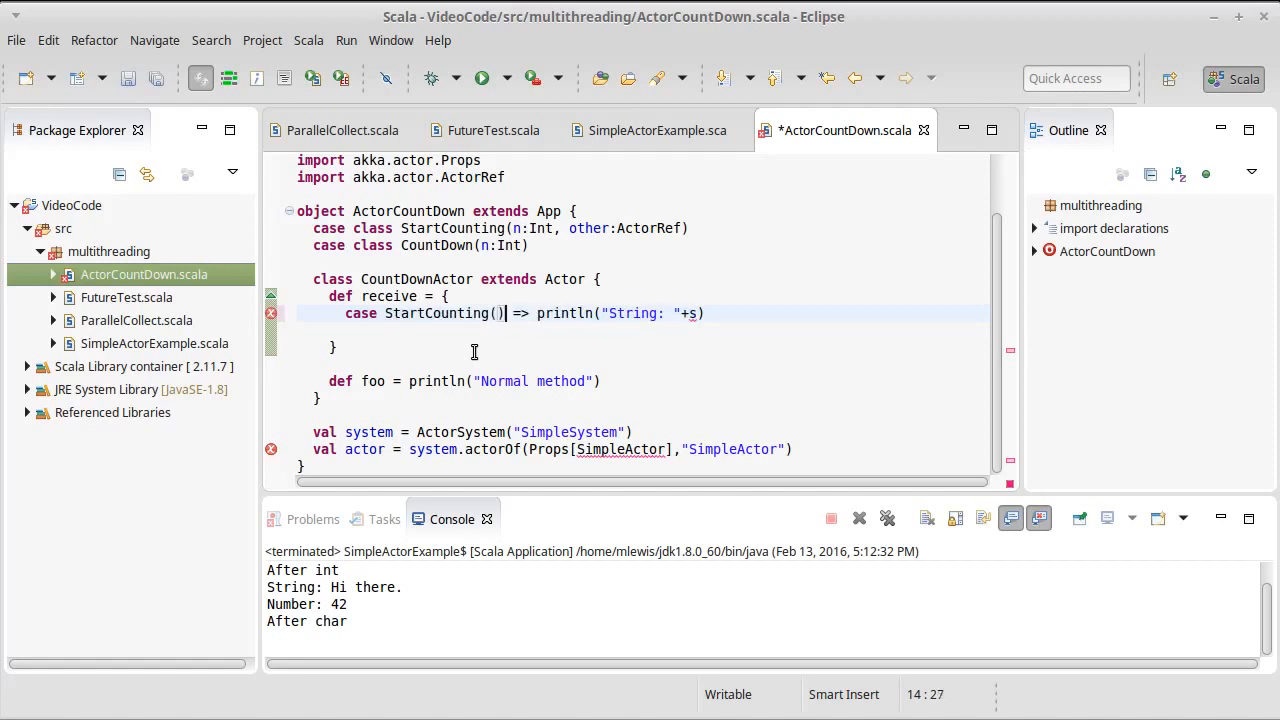
key("Left")
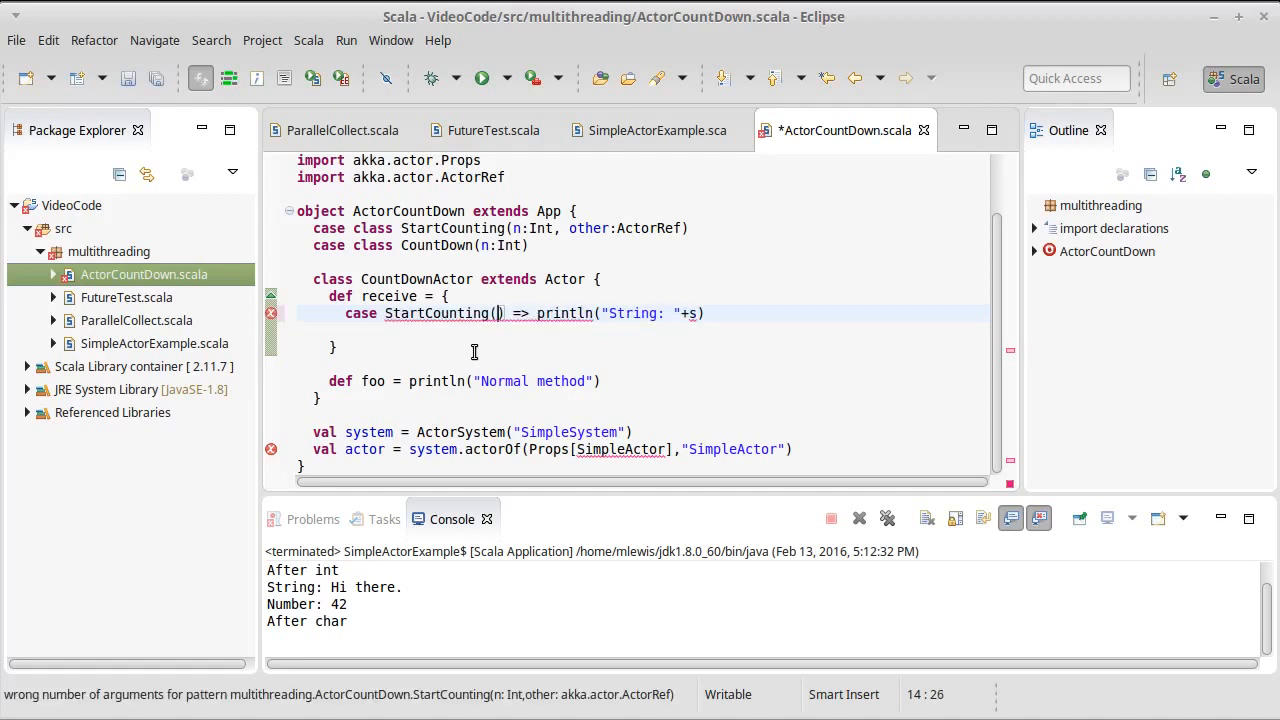
type("n,other")
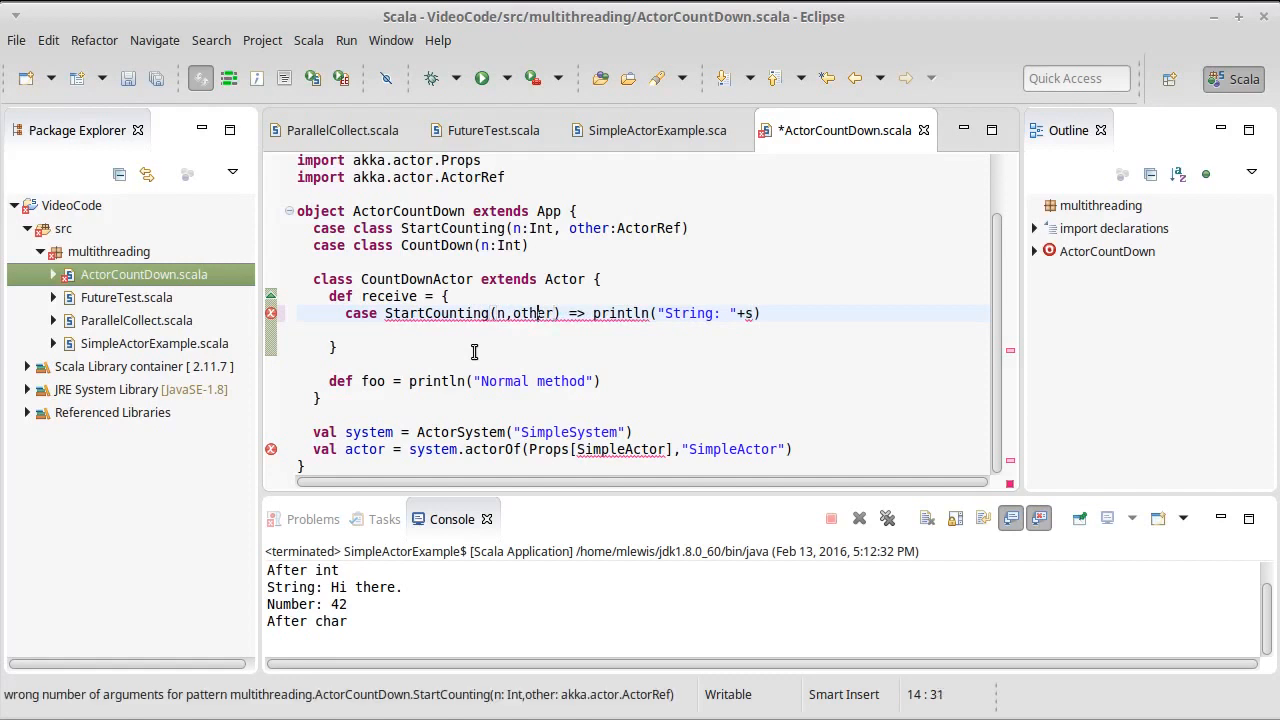
key("Left")
key("Left")
key("Left")
key("End")
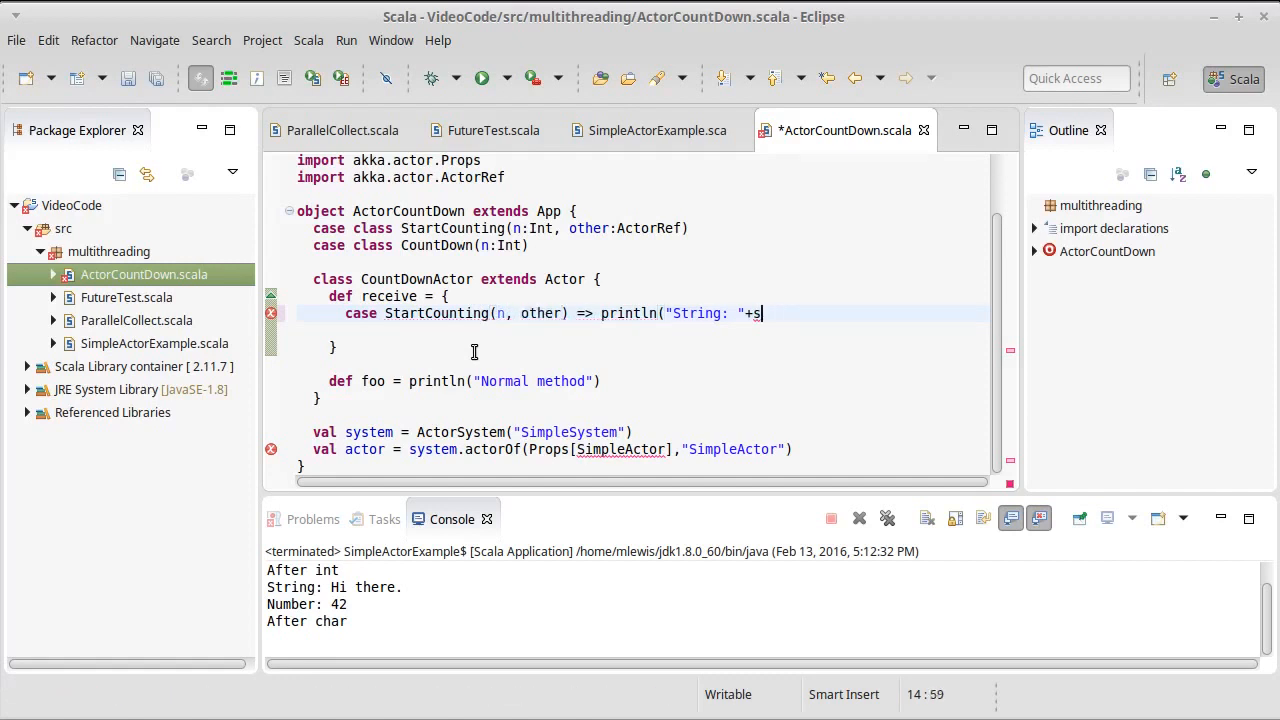
Make the StartCounting case println(n) and send other ! CountDown(n-1)
key("BackSpace")
key("BackSpace")
key("BackSpace")
key("BackSpace")
key("BackSpace")
key("BackSpace")
key("BackSpace")
key("BackSpace")
key("Return")
type("p")
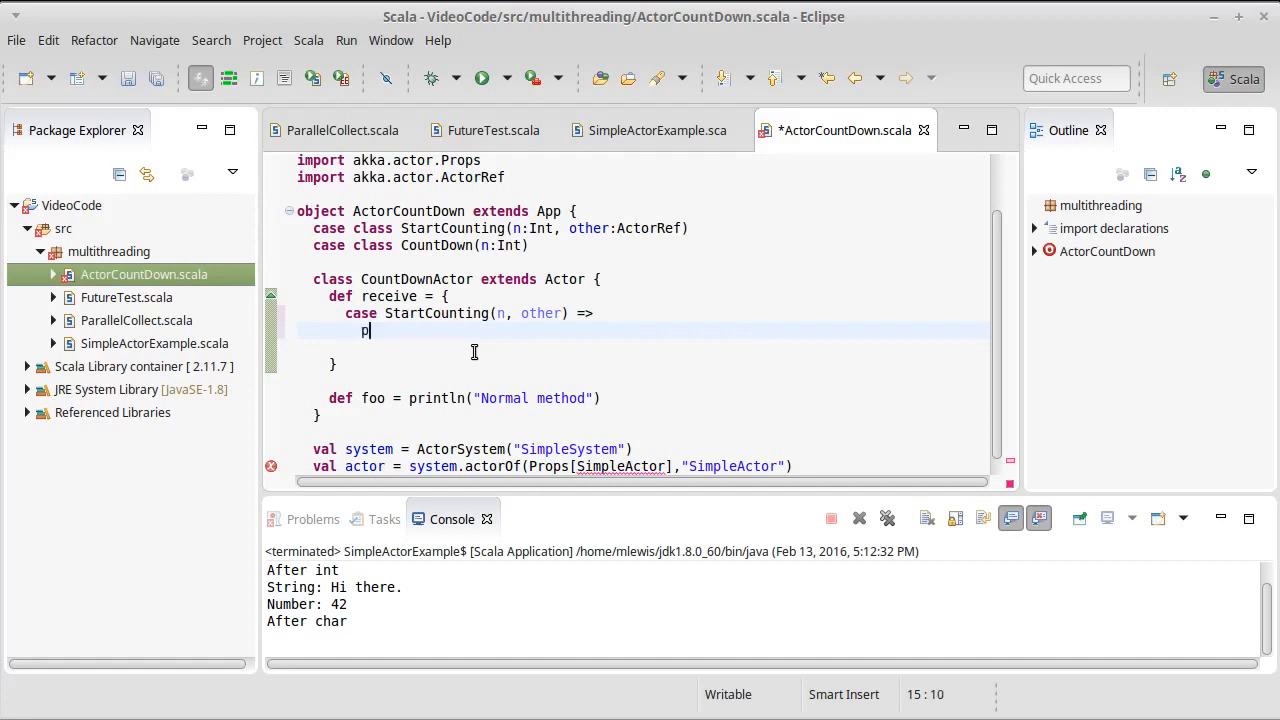
type("rintln(n)")
key("Return")
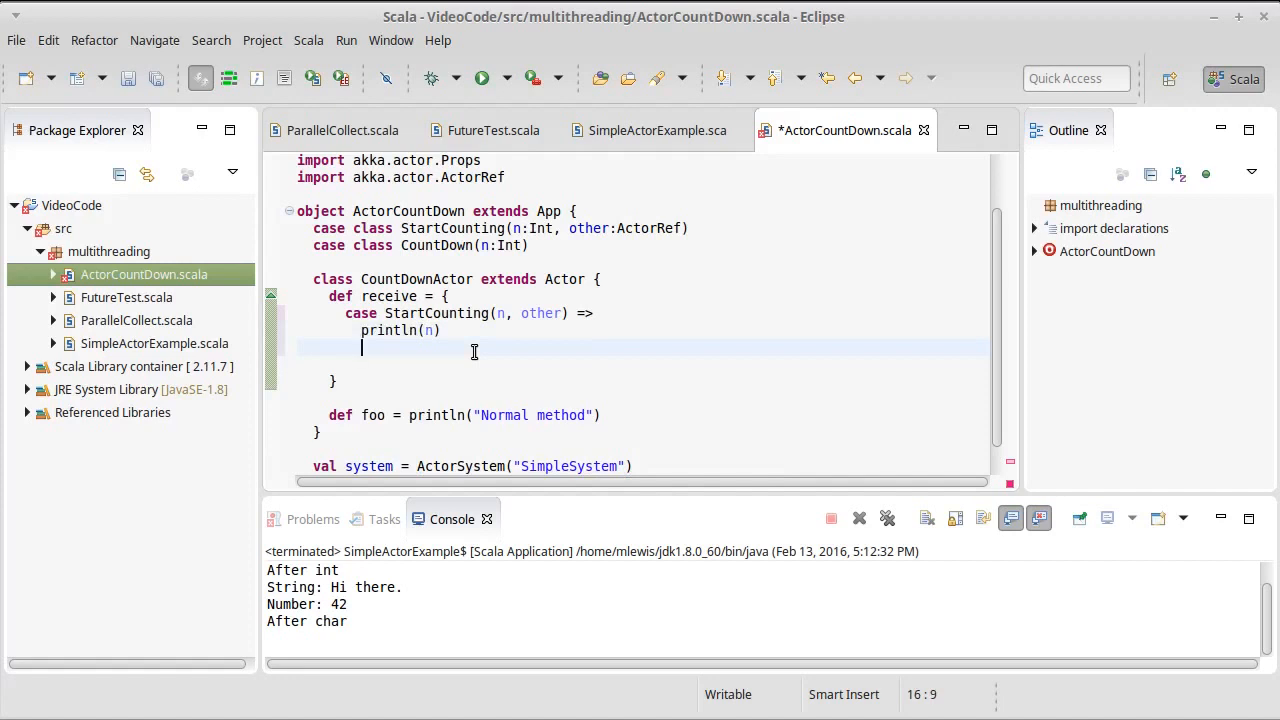
type("other ! C")
type("ountDown(n-1)")
Add a CountDown(n) case with an if(n>0) block and an empty else branch
key("Down")
type("case CountDown(n) =")
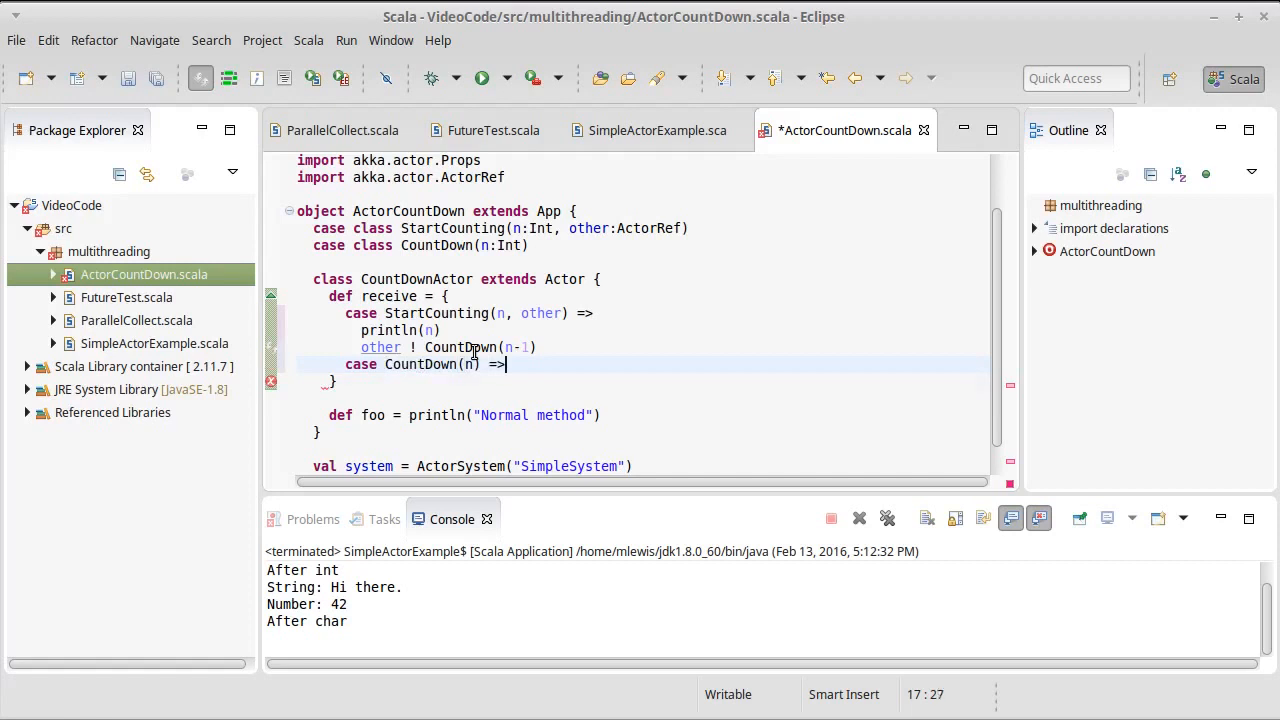
type(">")
key("Return")
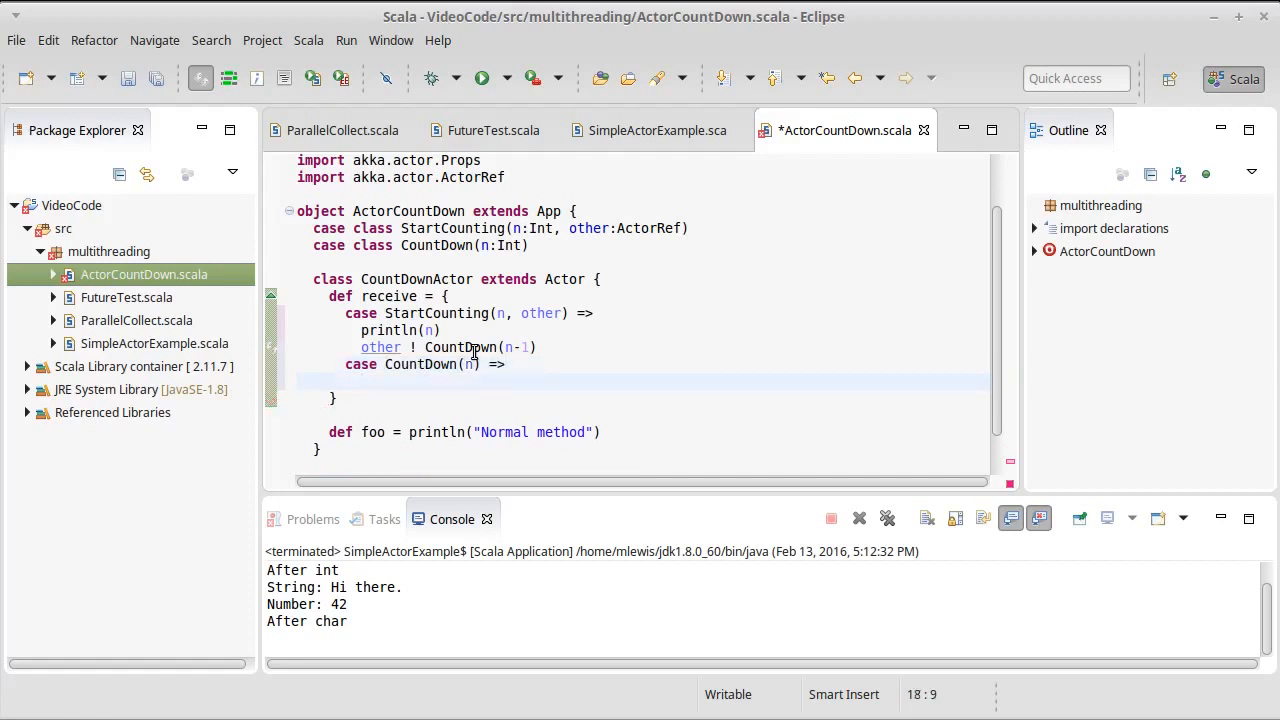
type("if(n")
type(">0) {")
key("Return")
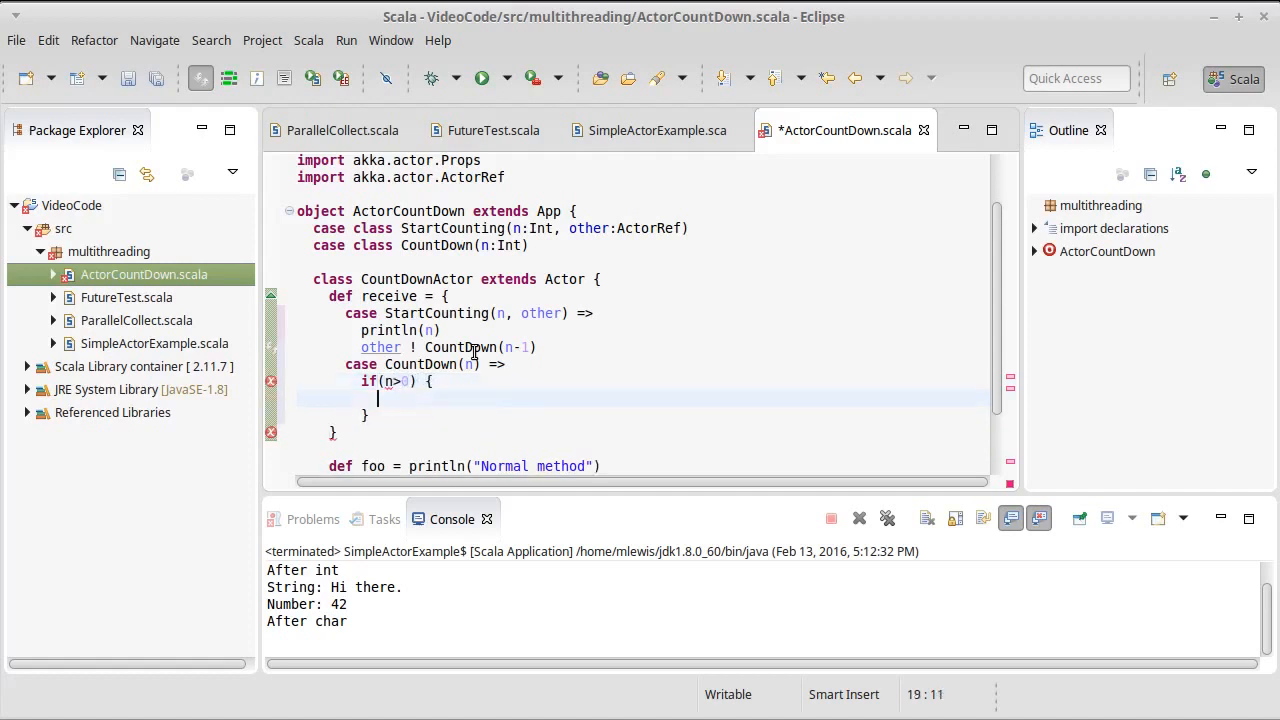
key("Down")
key("End")
type("else {")
key("Return")
Fill the if body with println(n) and sender ! CountDown(n-1), then save
key("Up")
key("Up")
type("println(n)")
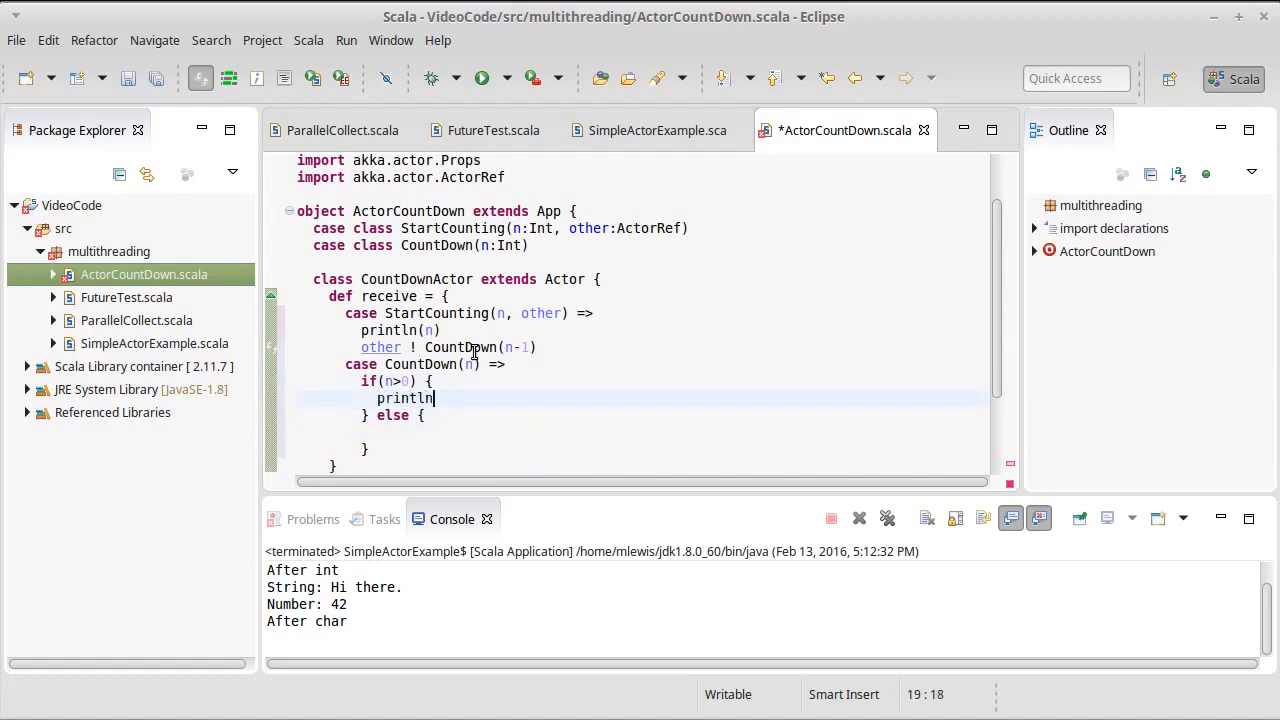
key("Return")
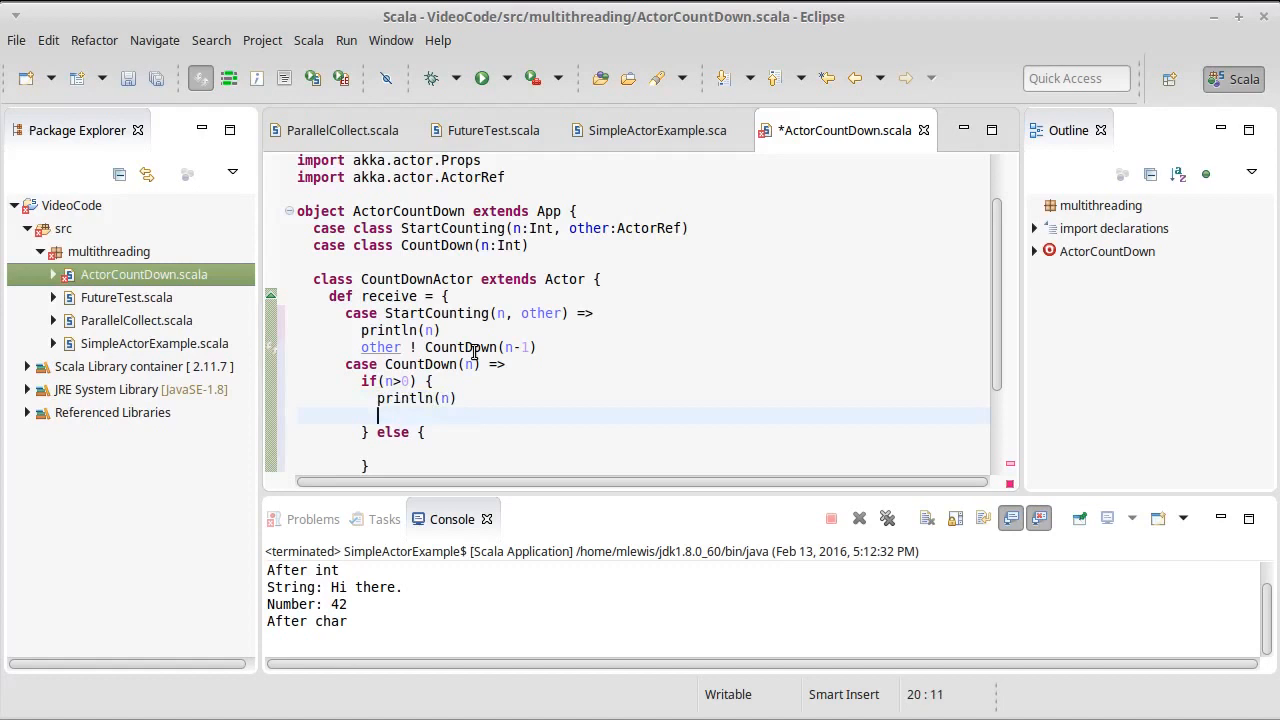
type("eder")
key("BackSpace")
key("BackSpace")
key("BackSpace")
key("BackSpace")
key("BackSpace")
type("ender ! CountDown(n-1")
key("ctrl+s")
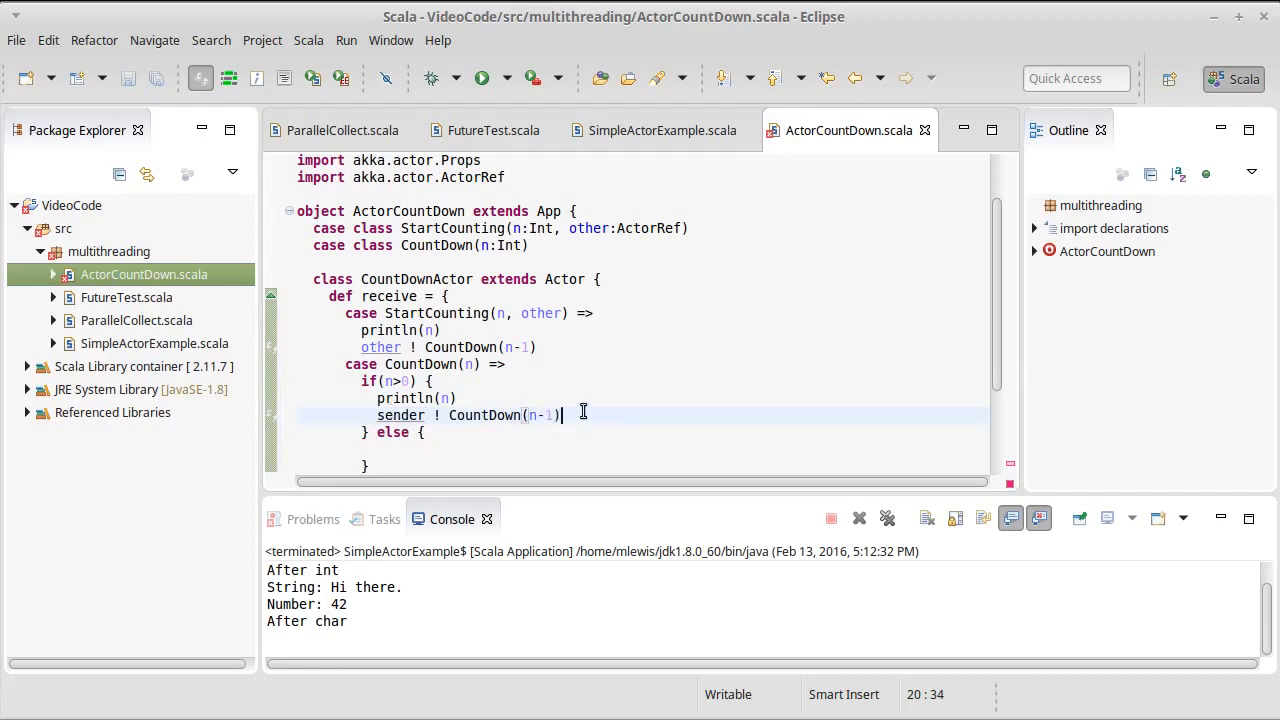
scroll(573, 415, "down", 2)
scroll(573, 415, "down", 1)
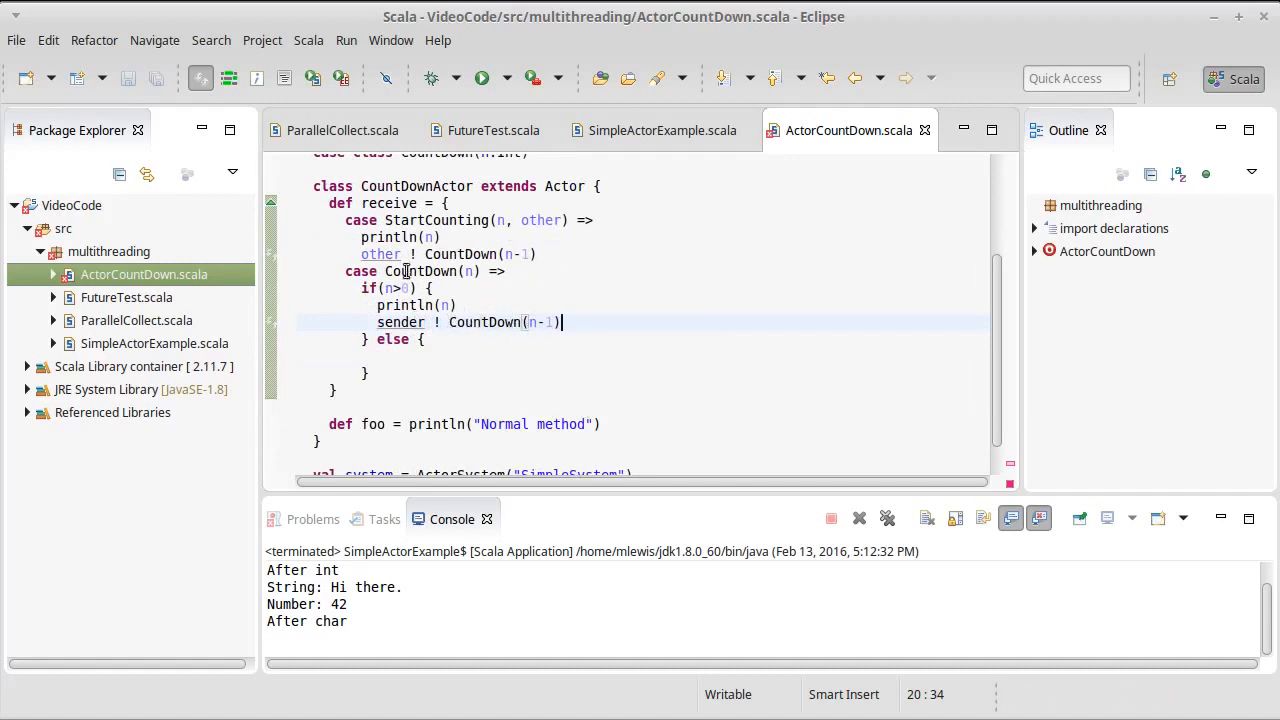
left_click(401, 356)
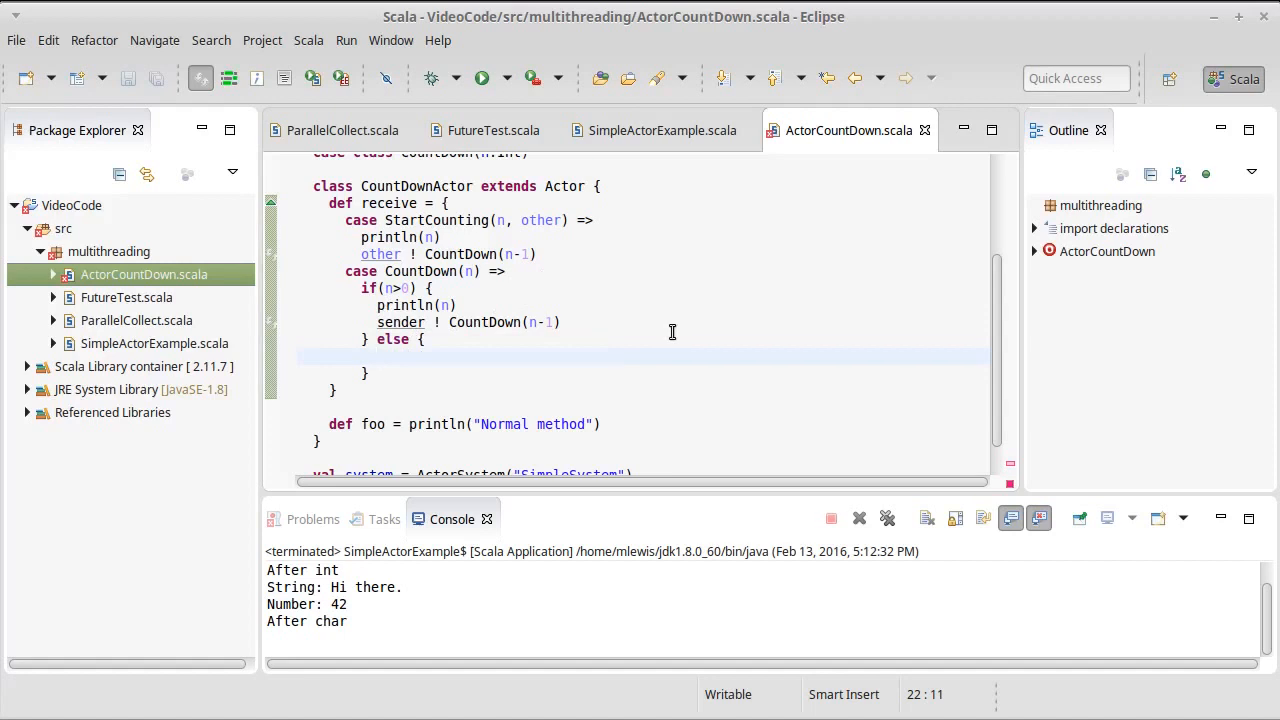
type("system")
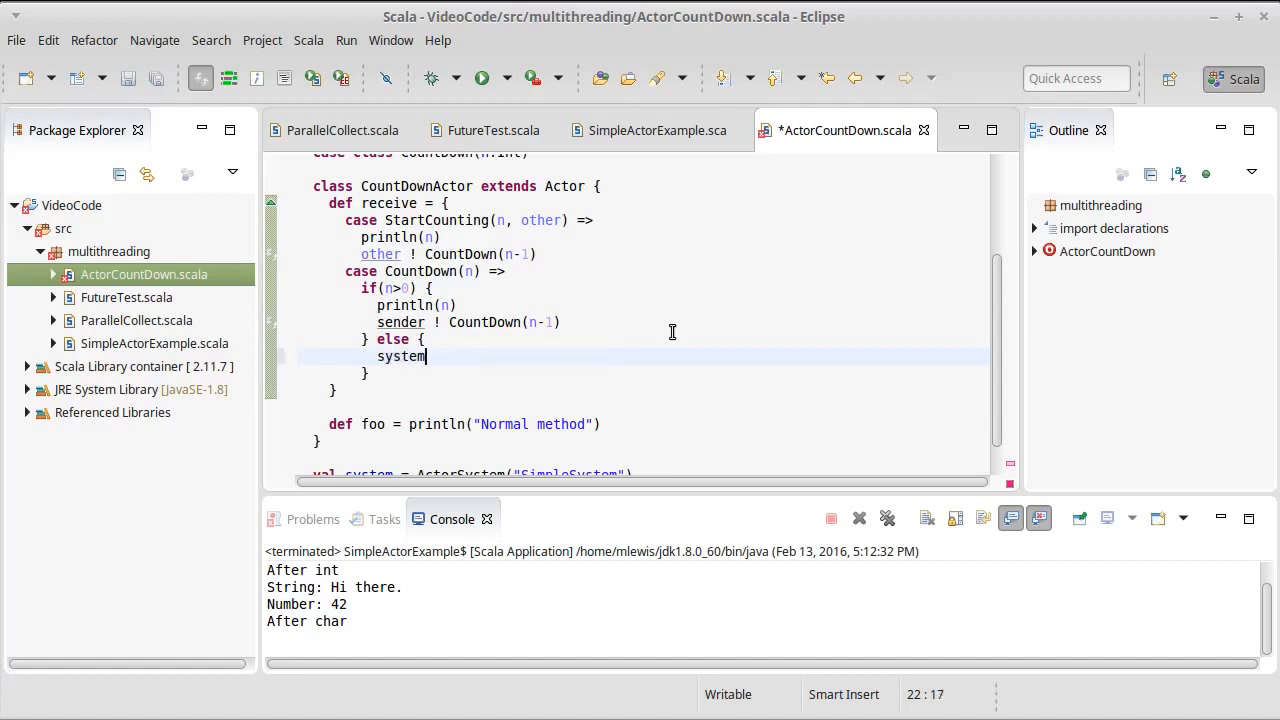
scroll(672, 332, "down", 2)
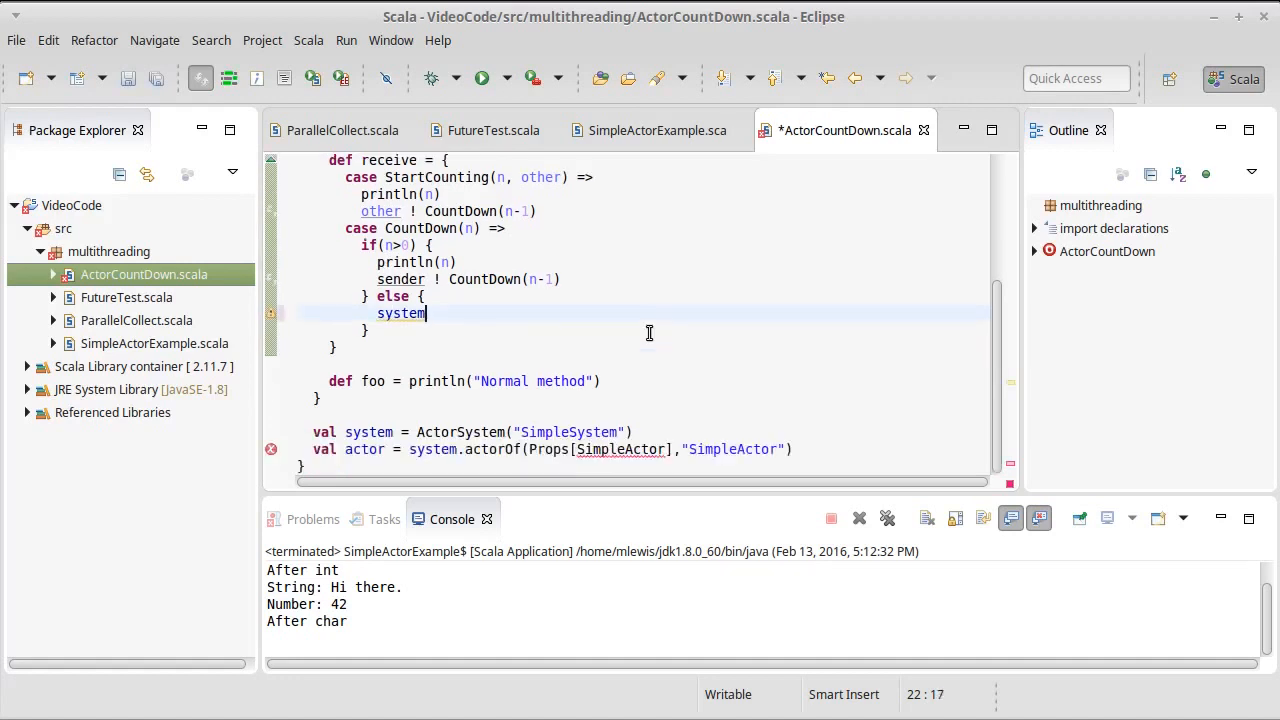
scroll(654, 316, "up", 2)
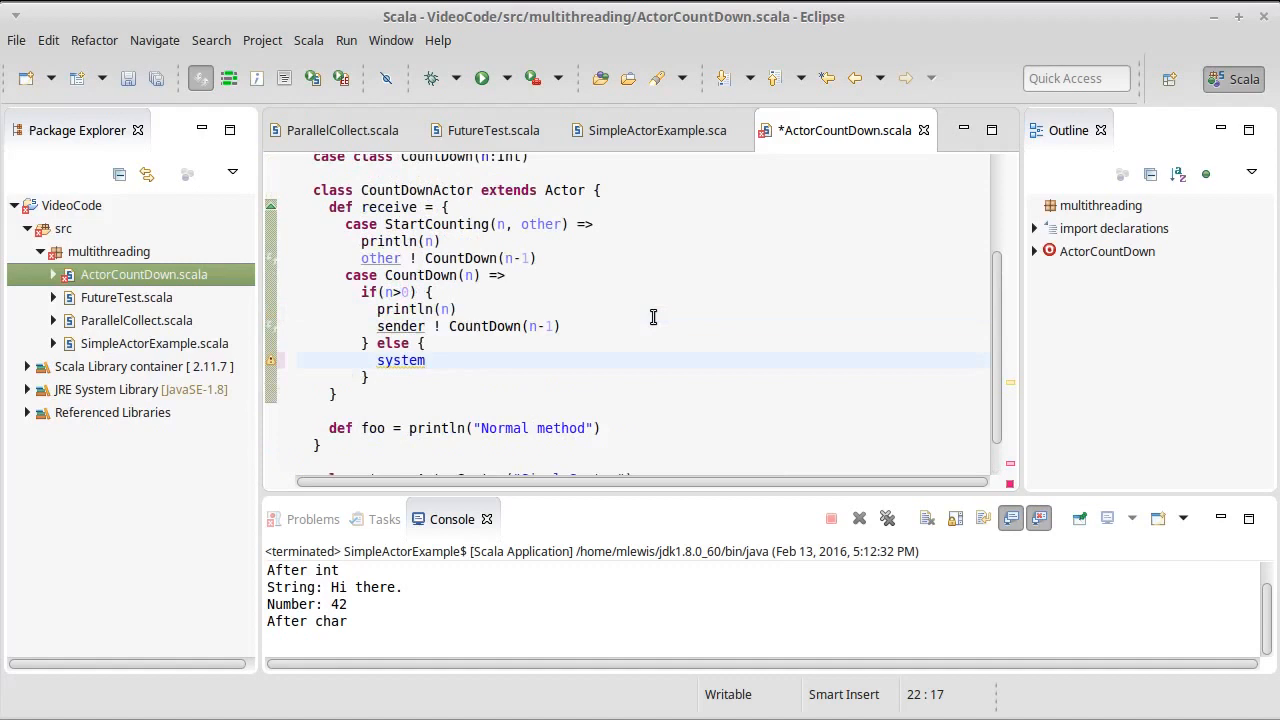
Make the else branch call context.system.terminate() via completion and save
key("BackSpace")
key("BackSpace")
key("BackSpace")
key("BackSpace")
key("BackSpace")
key("BackSpace")
type("context")
type(".sy")
key("Return")
type(".ter")
key("Return")
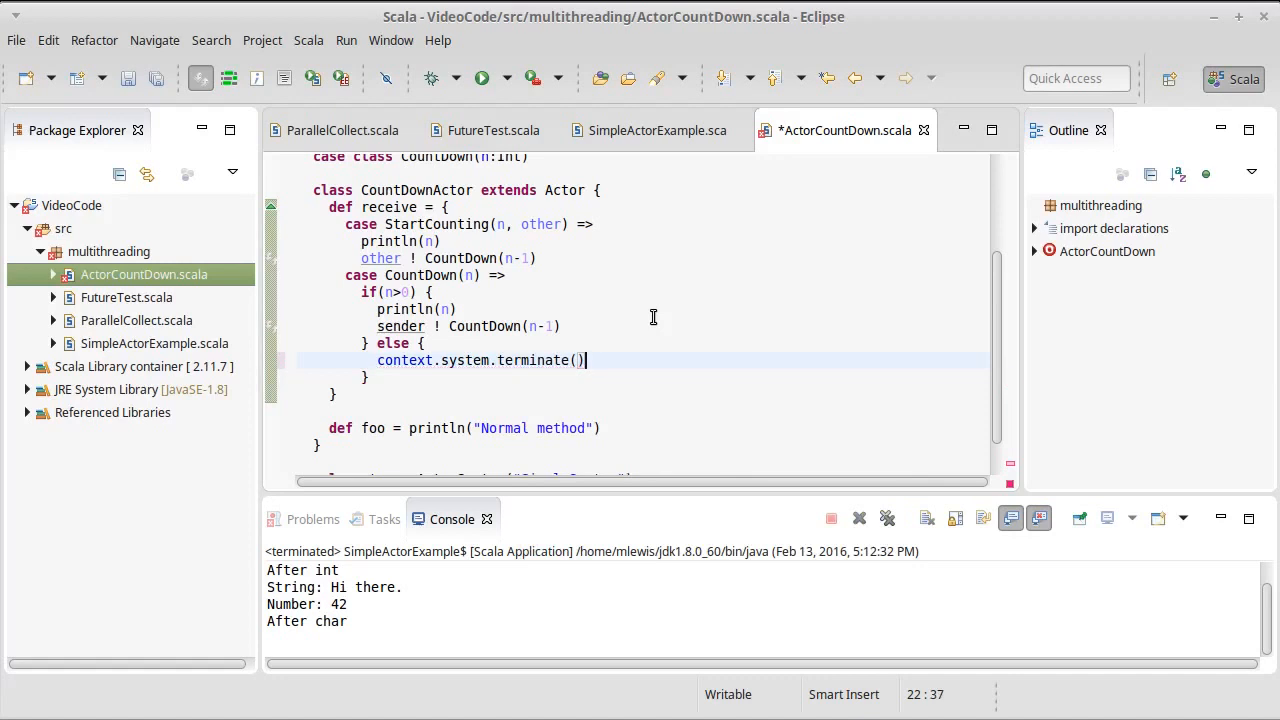
key("ctrl+s")
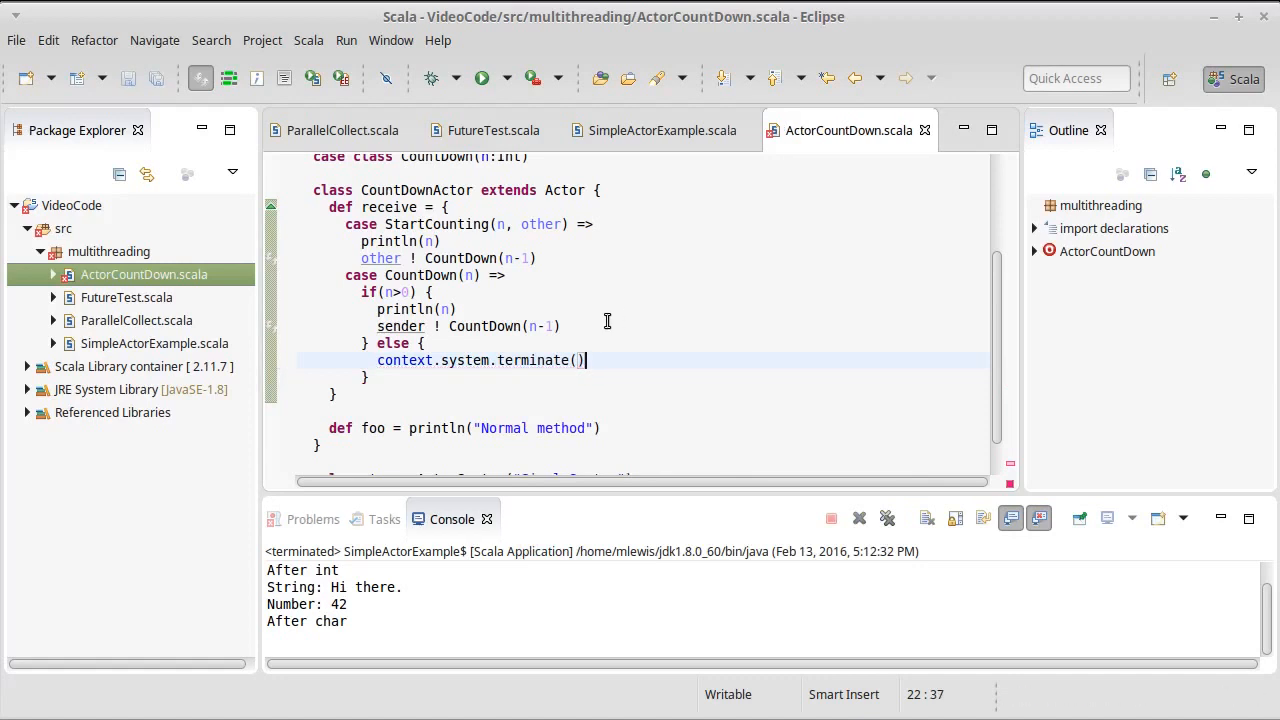
scroll(653, 317, "down", 3)
scroll(606, 320, "up", 4)
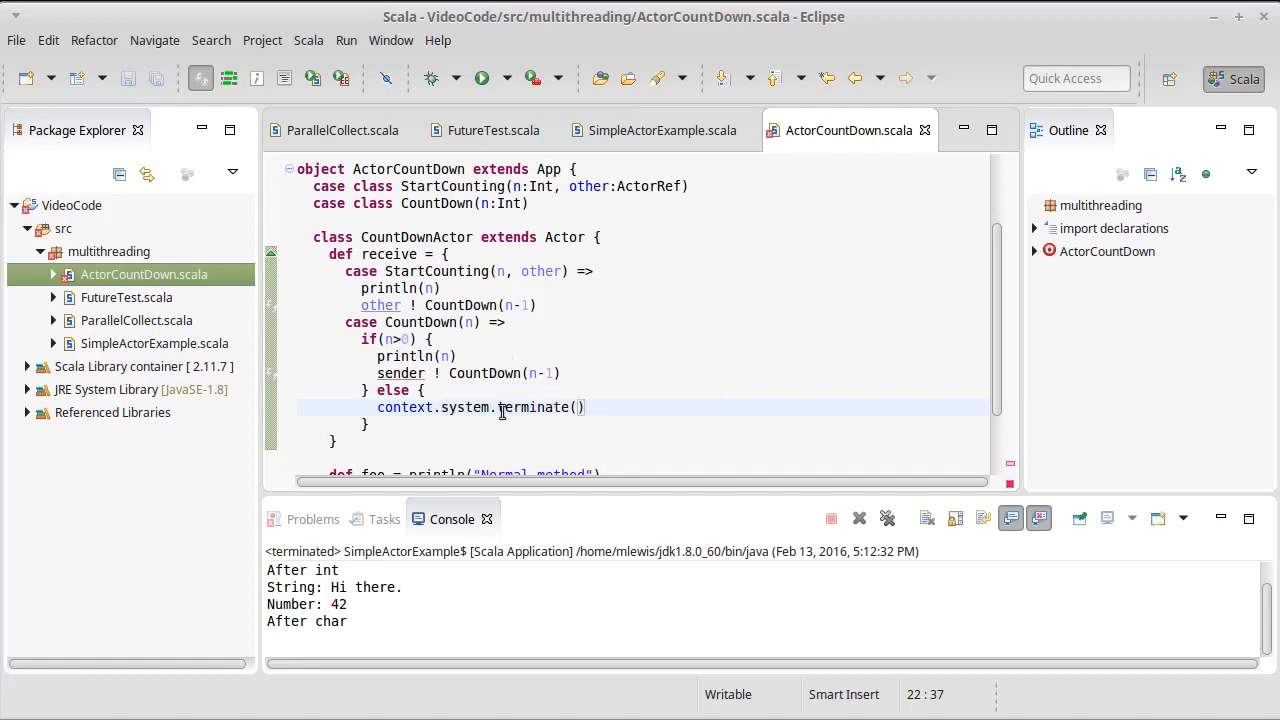
scroll(617, 400, "down", 2)
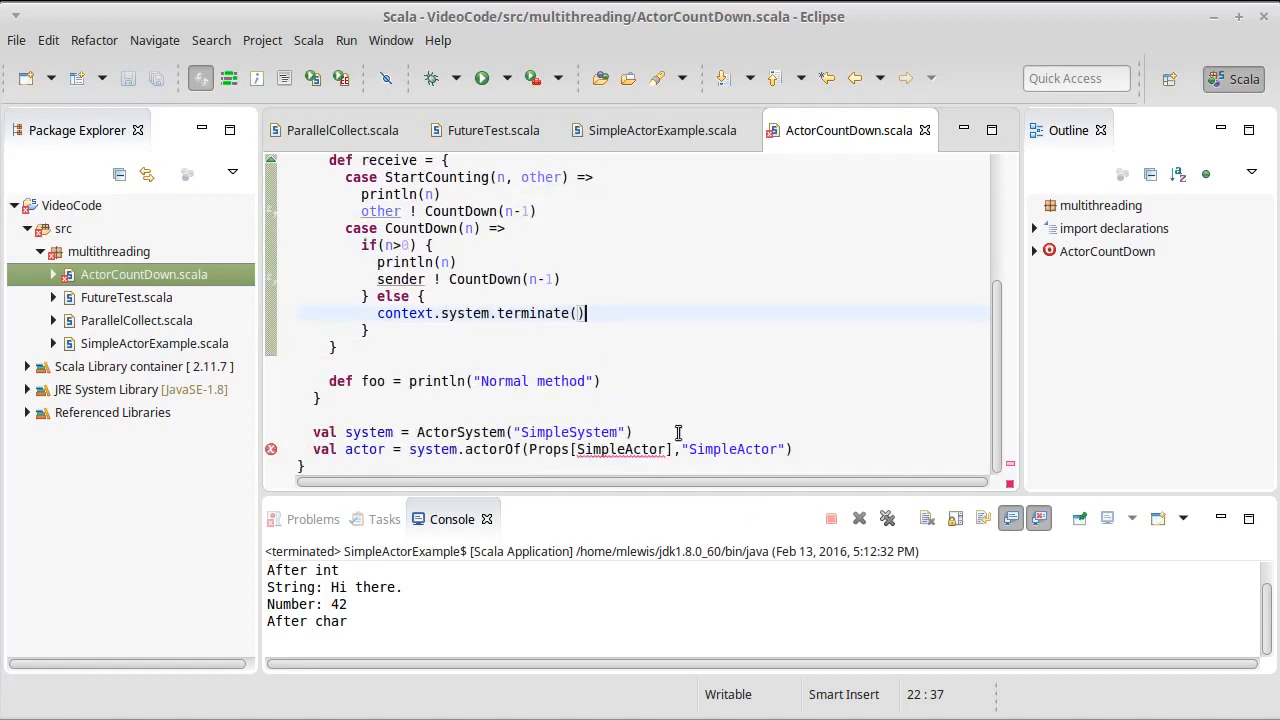
Change the actor to actor1 of Props[CountDownActor] named "CountDown1" and save
left_click(627, 449)
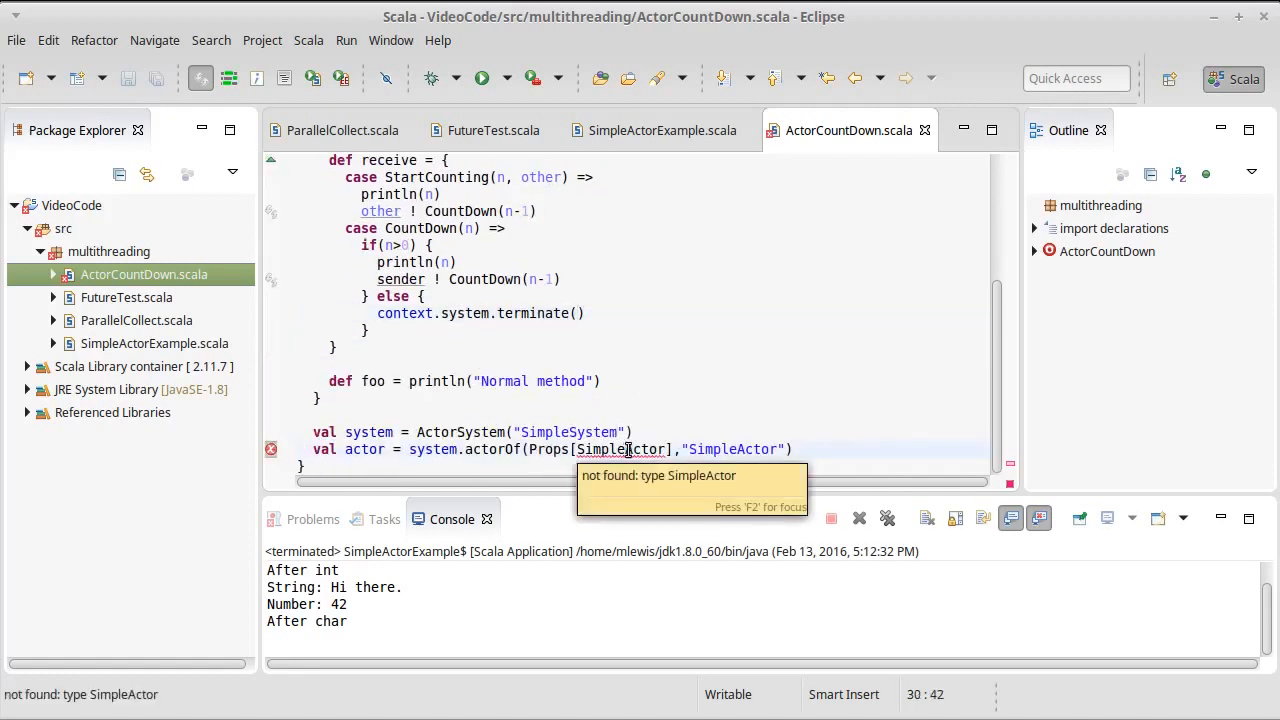
key("BackSpace")
key("BackSpace")
key("BackSpace")
key("BackSpace")
key("BackSpace")
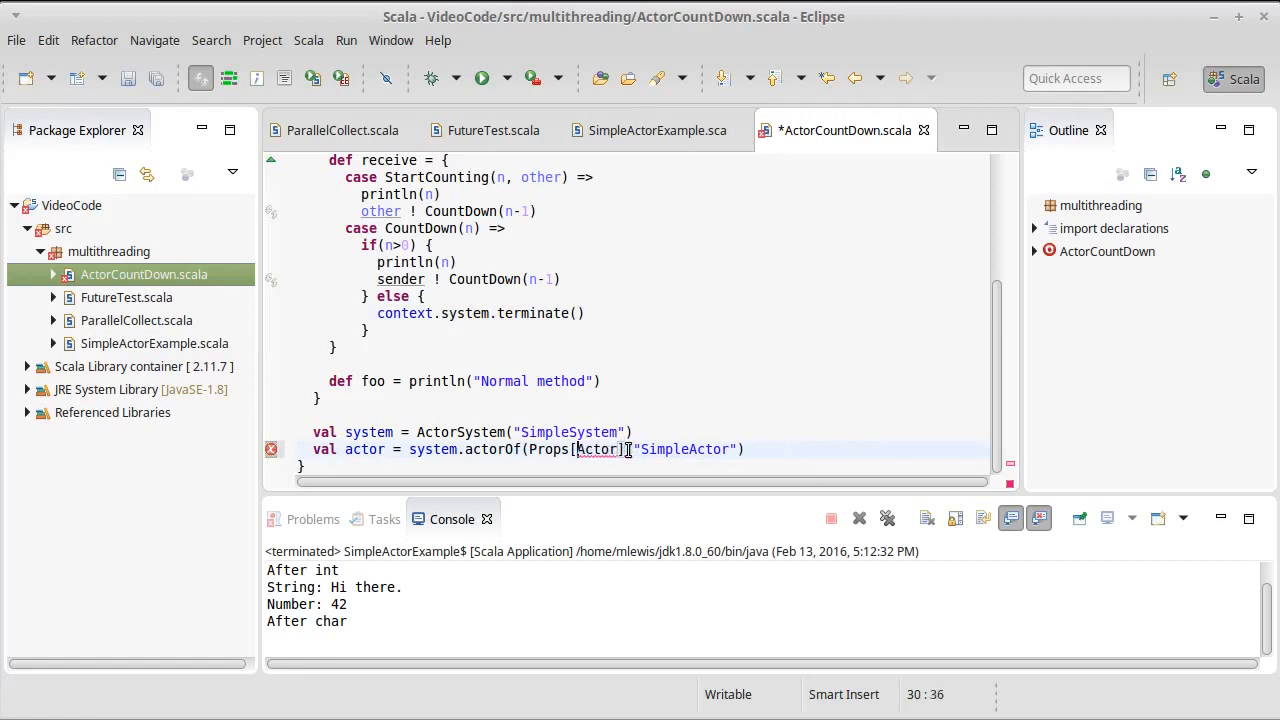
scroll(620, 342, "up", 3)
scroll(620, 342, "down", 3)
type("CountDown")
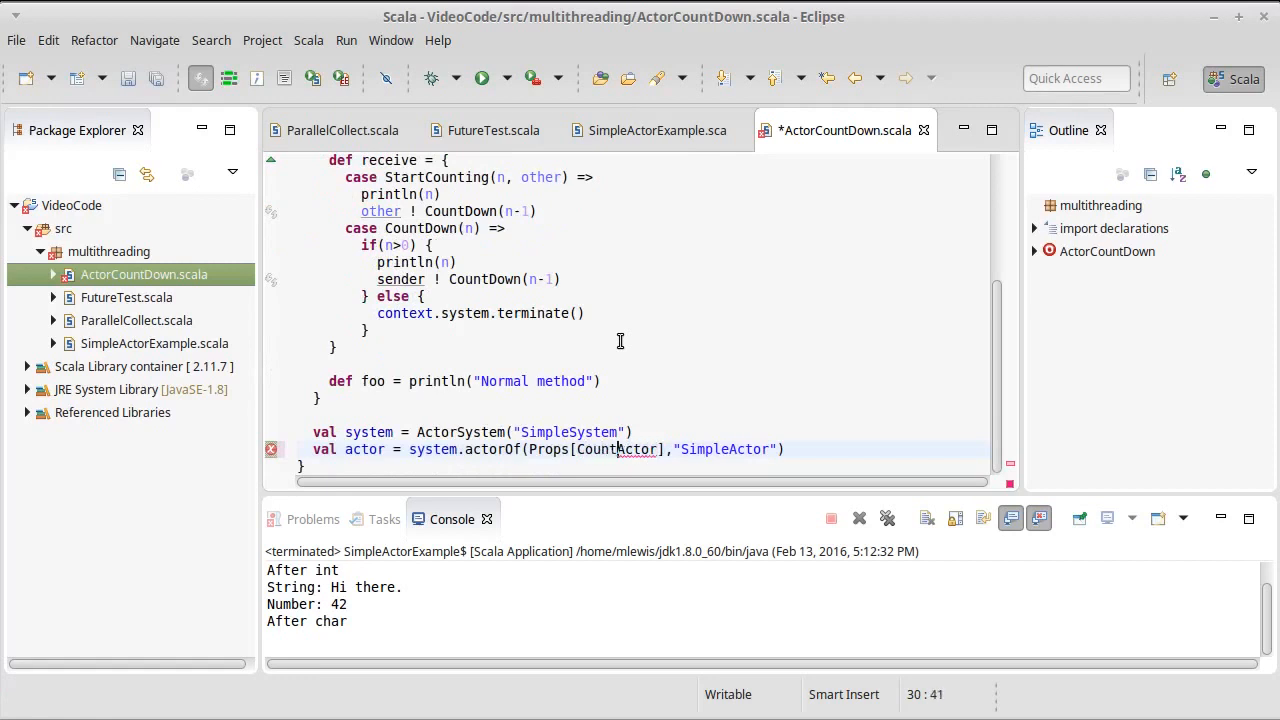
left_click(766, 449)
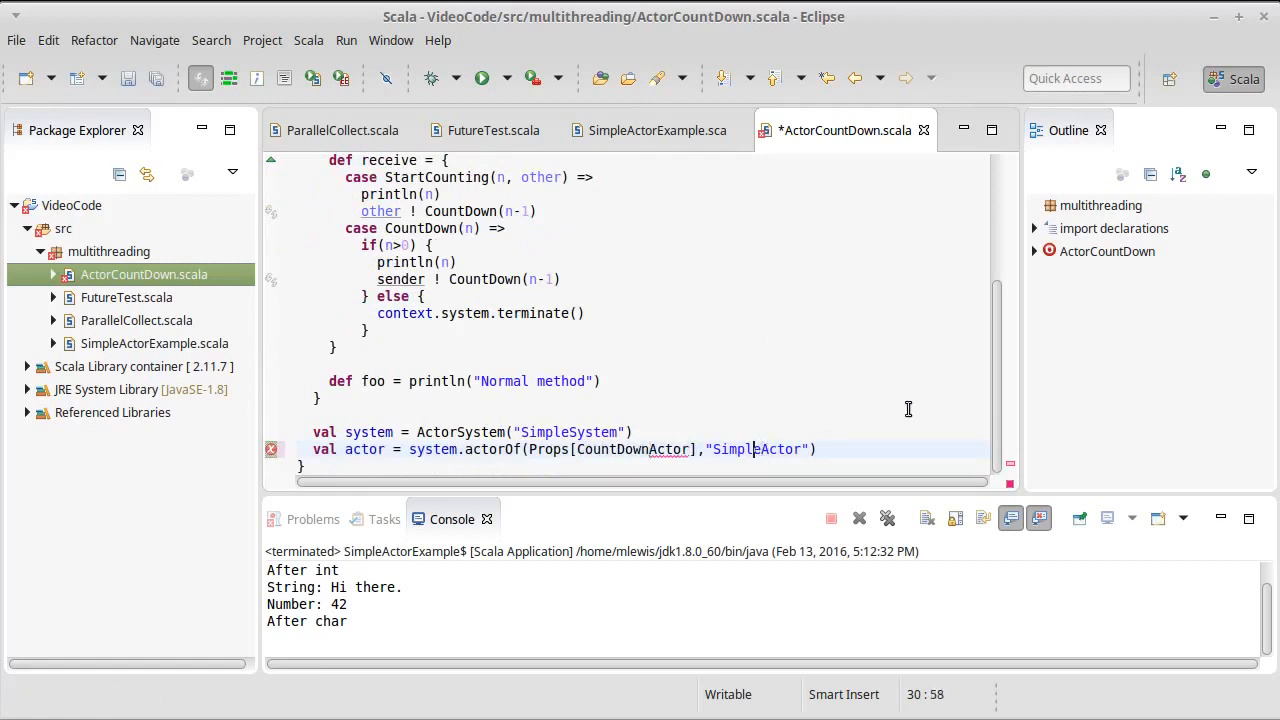
key("Left")
key("shift+Right")
key("shift+Right")
key("shift+Right")
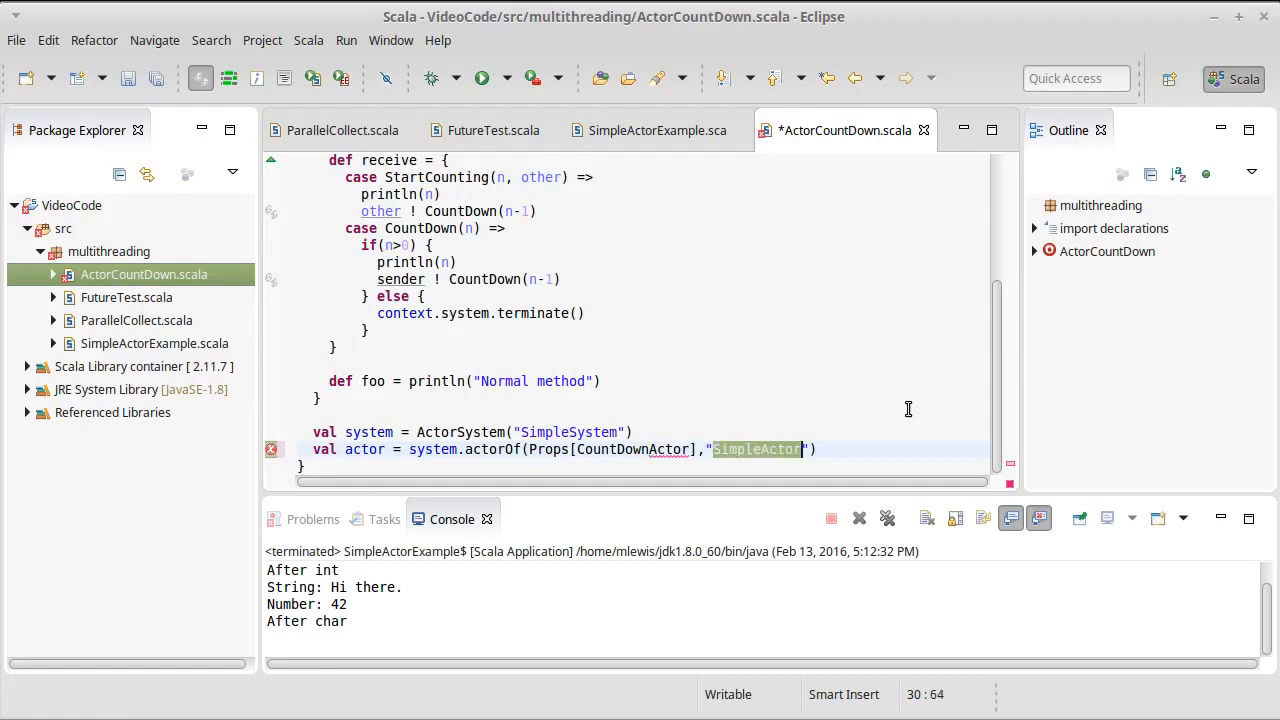
type("CountDown1")
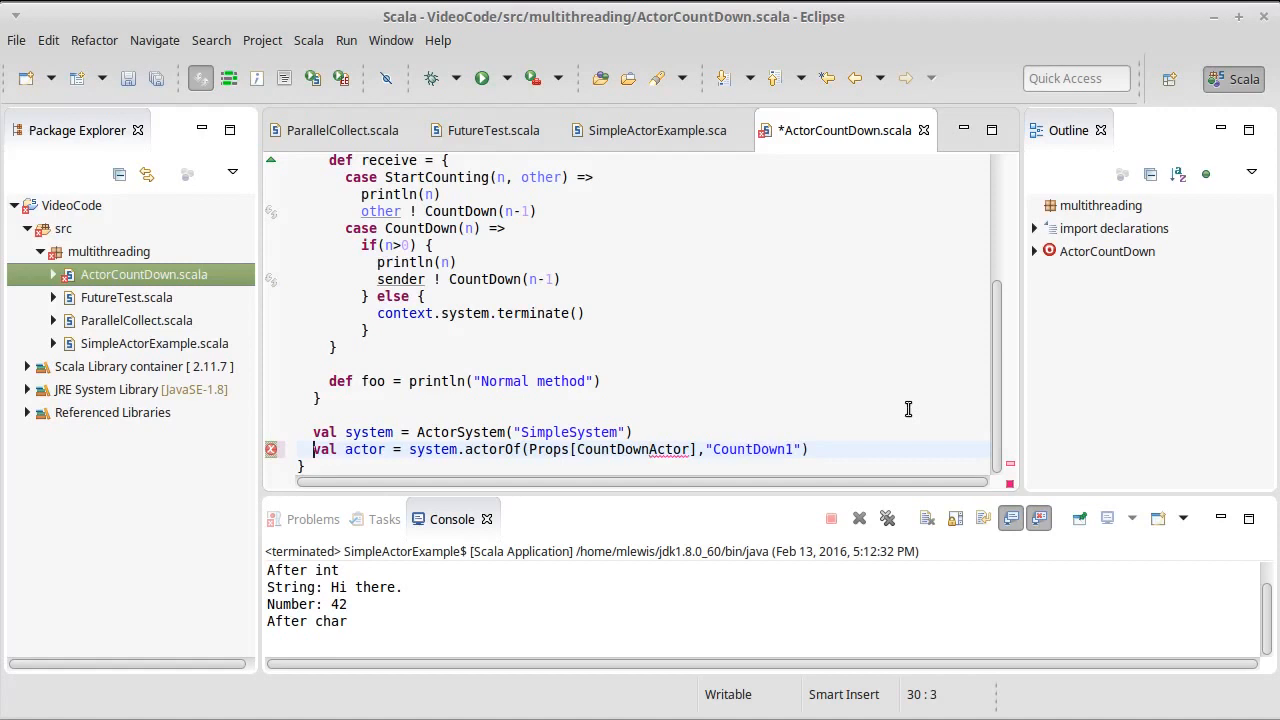
left_click(388, 449)
type("1")
key("ctrl+s")
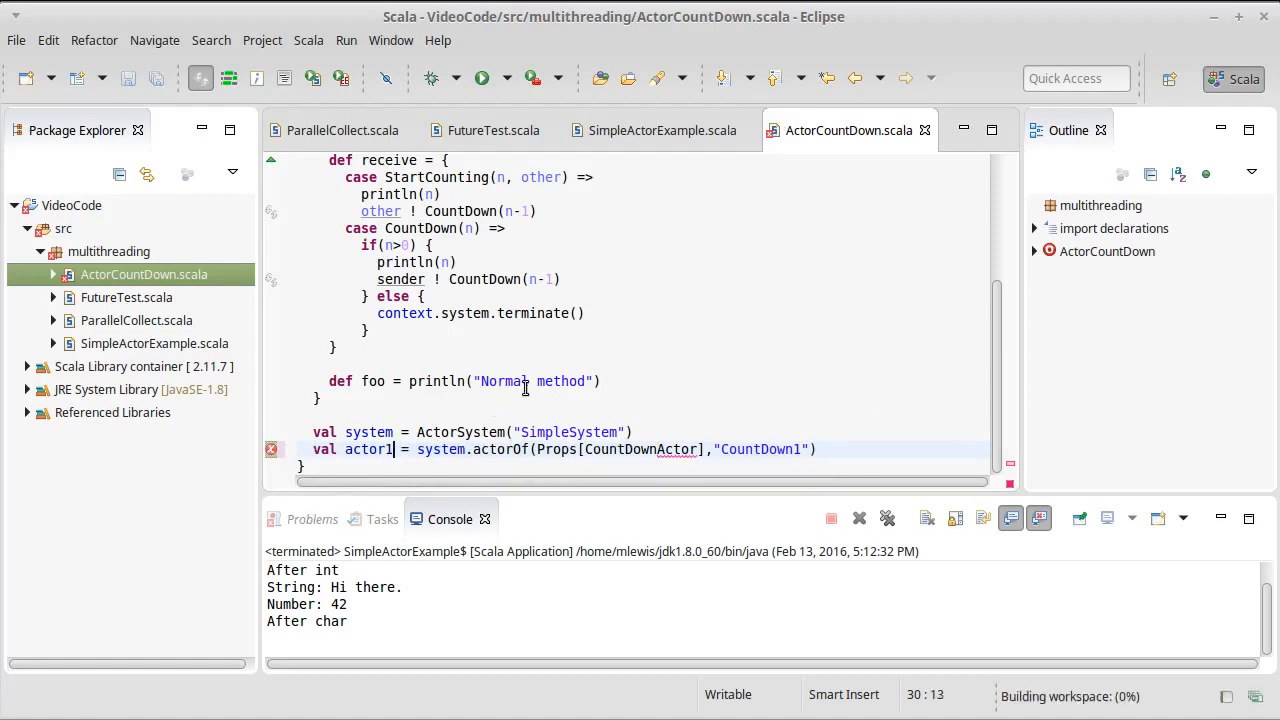
key("Home")
Duplicate the line as actor2 named "CountDown2" and save
key("shift+Down")
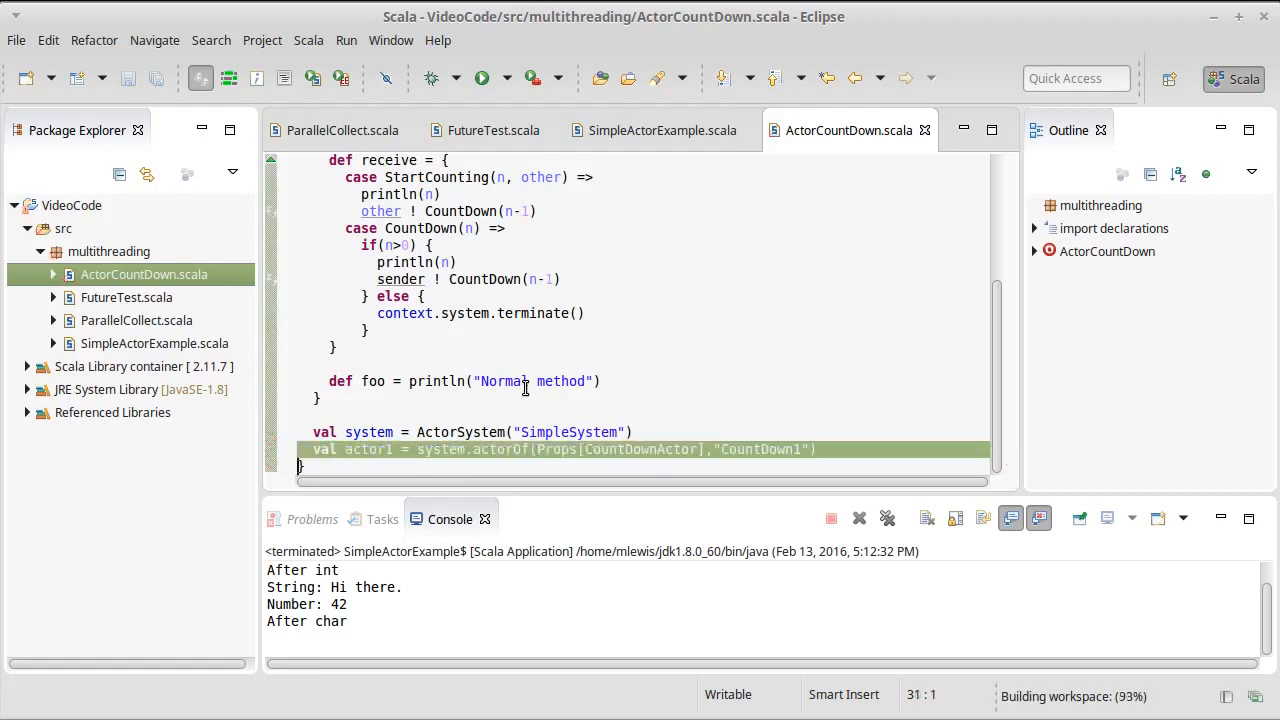
key("shift+Up")
key("ctrl+alt+Down")
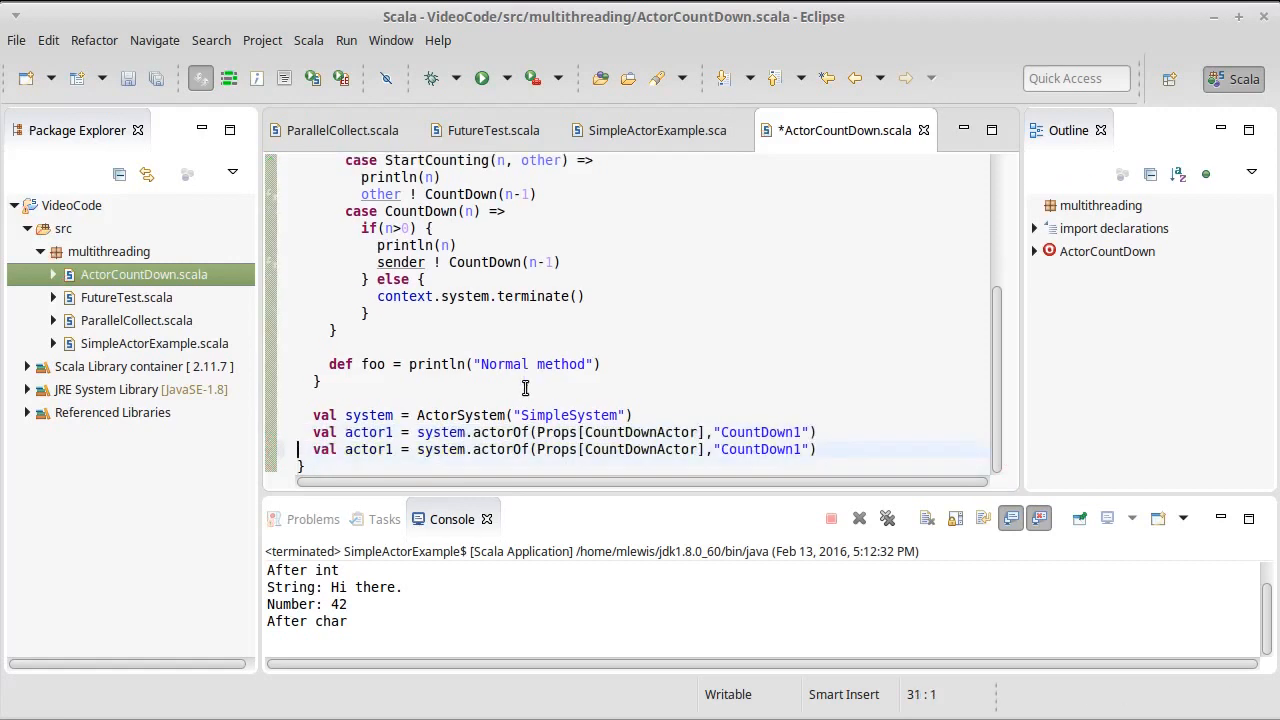
key("End")
key("ctrl+Left")
key("ctrl+Left")
key("ctrl+Left")
key("BackSpace")
type("2")
key("End")
key("BackSpace")
type("2")
key("ctrl+s")
key("End")
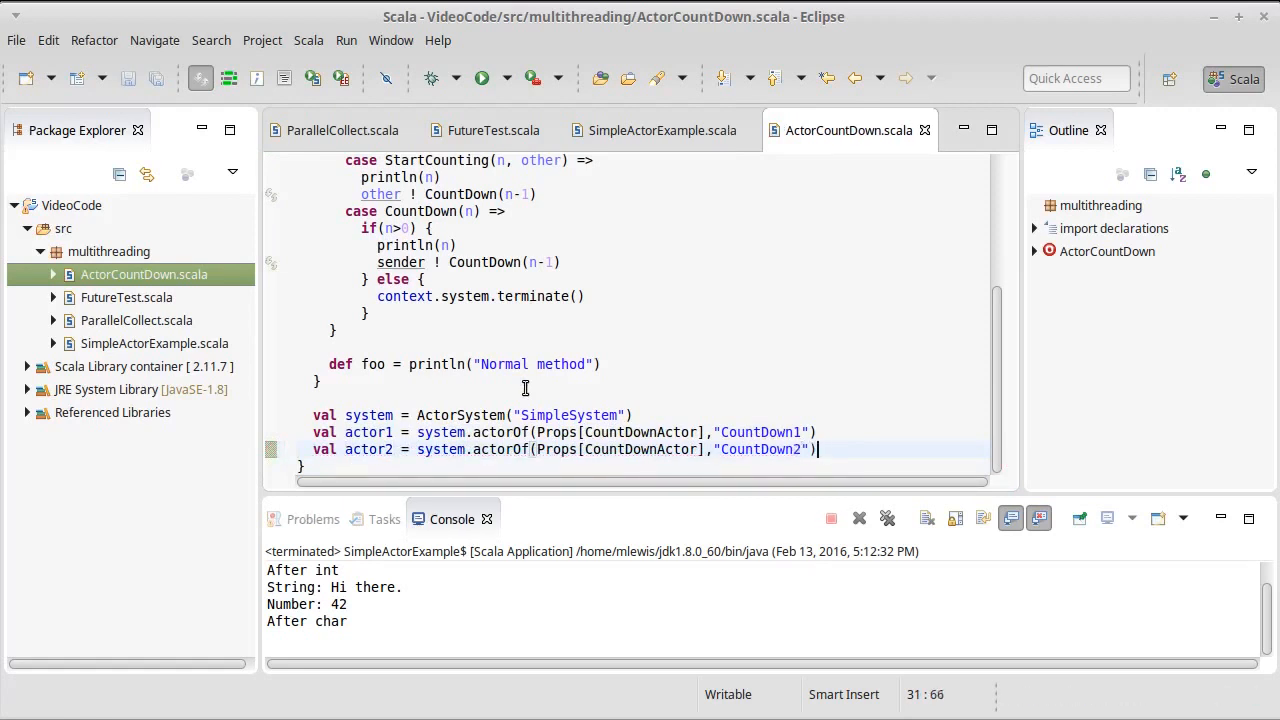
Add actor1 ! StartCounting(10, actor2) below the actor definitions and save
key("Return")
key("Return")
type("ac")
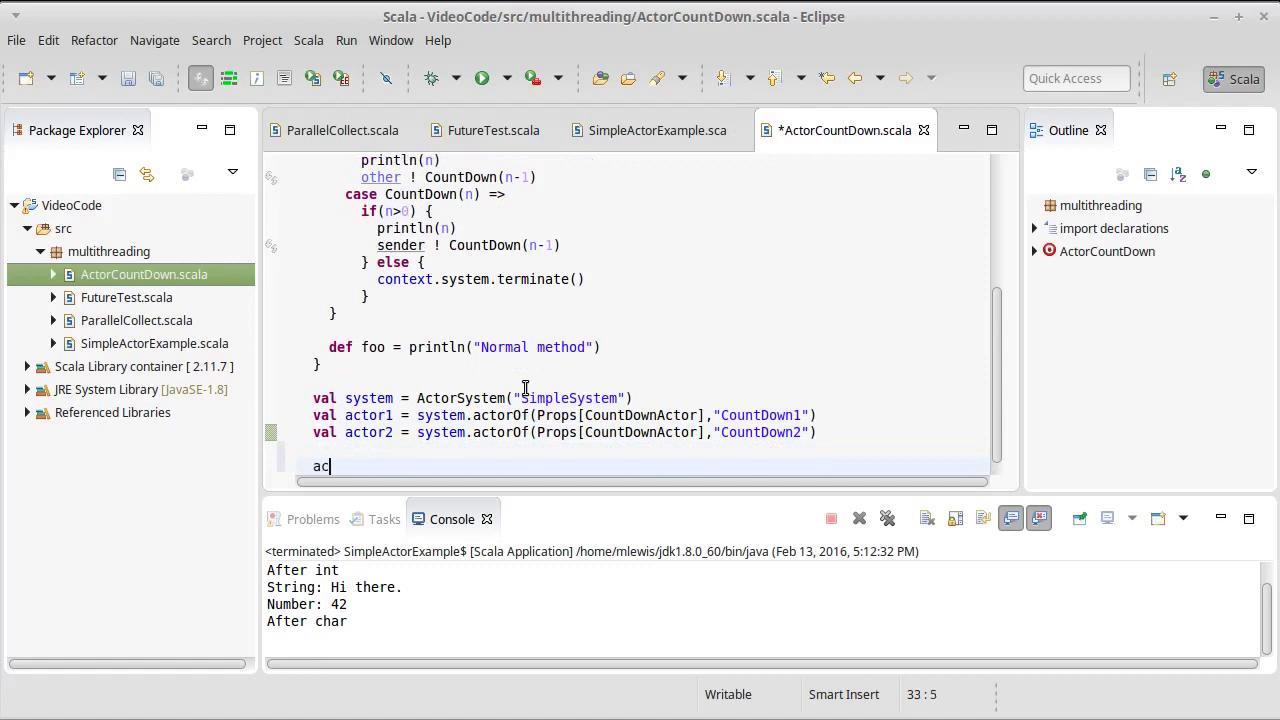
type("tore")
key("BackSpace")
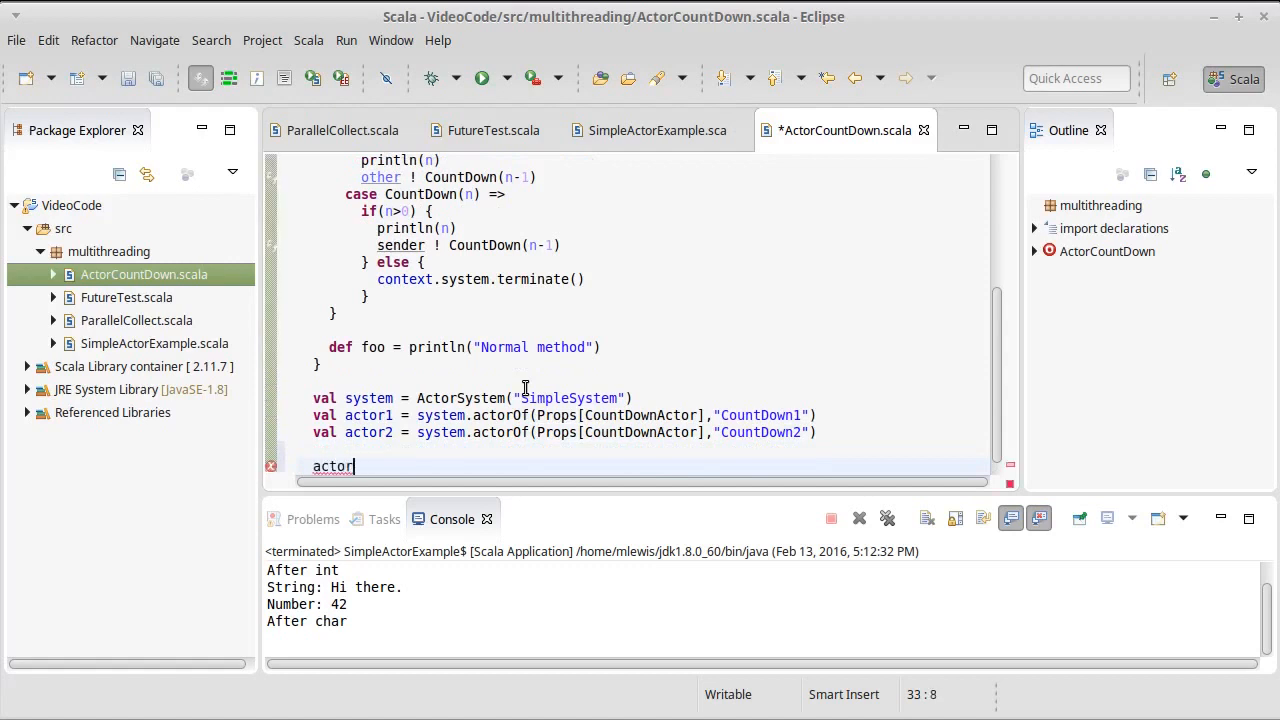
type("1 ! ")
type("Start")
key("ctrl+space")
key("Return")
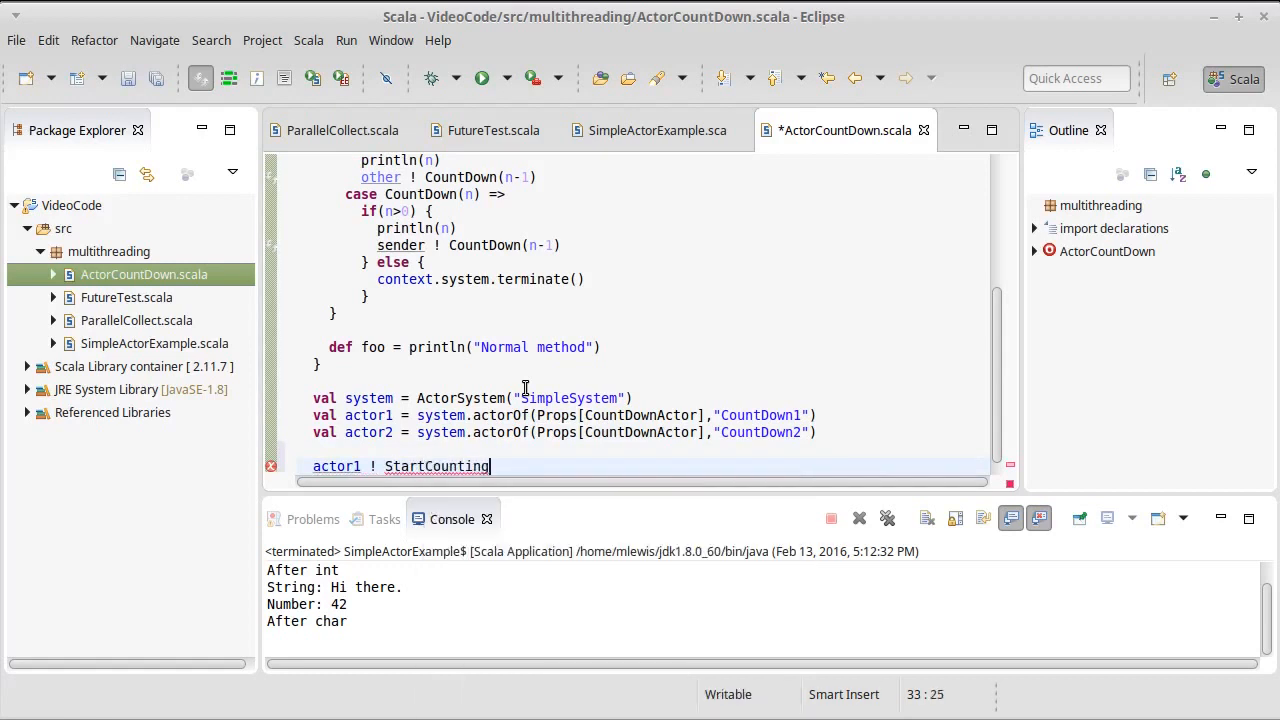
type("(10, actor2")
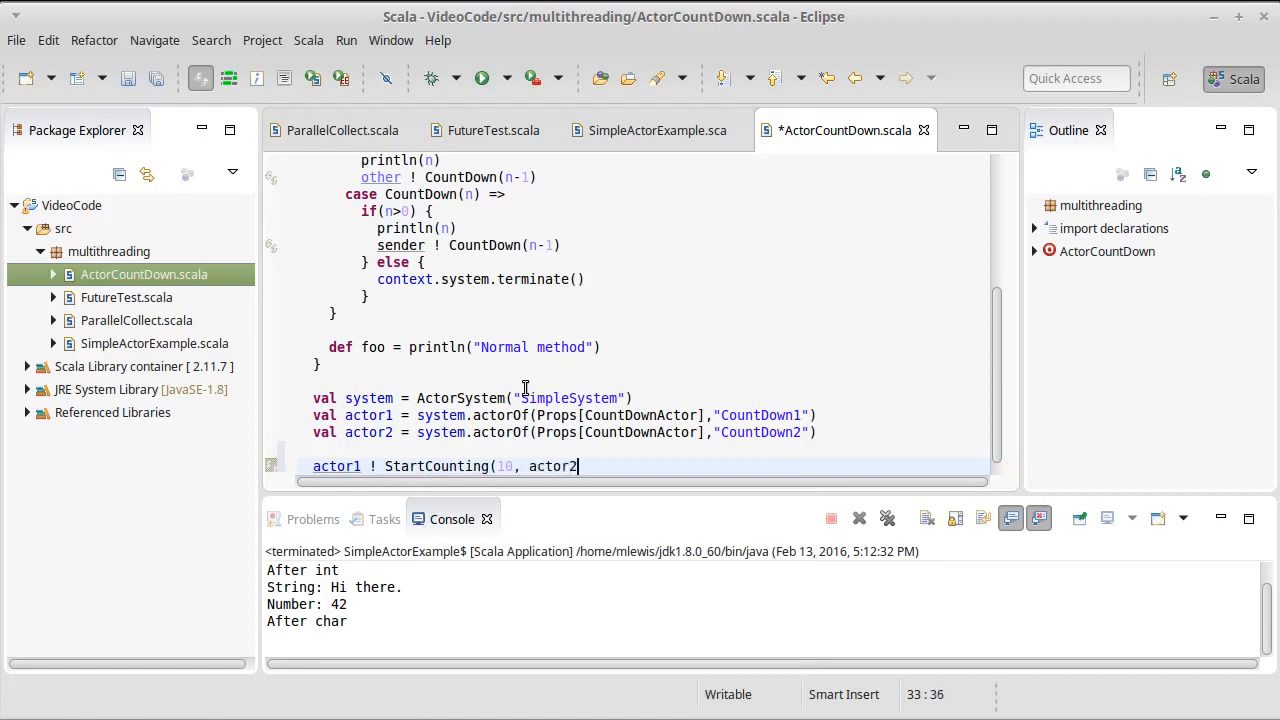
type(")")
key("ctrl+s")
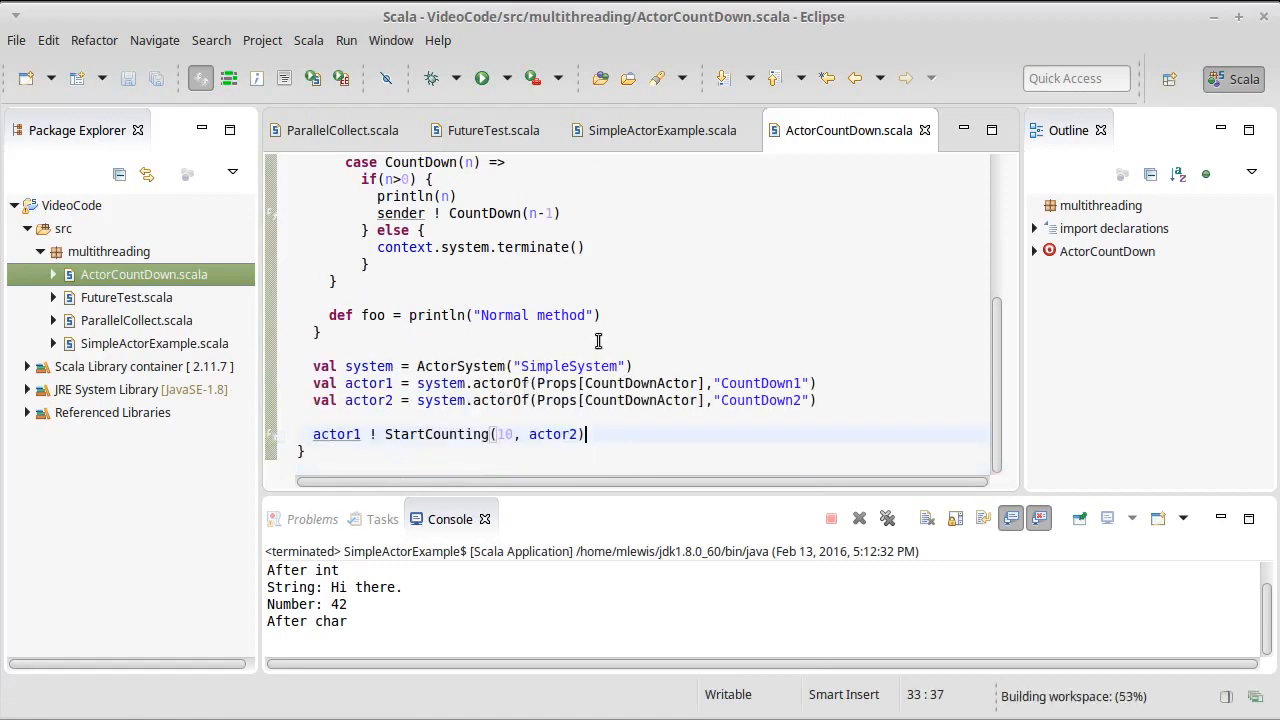
left_click(616, 338)
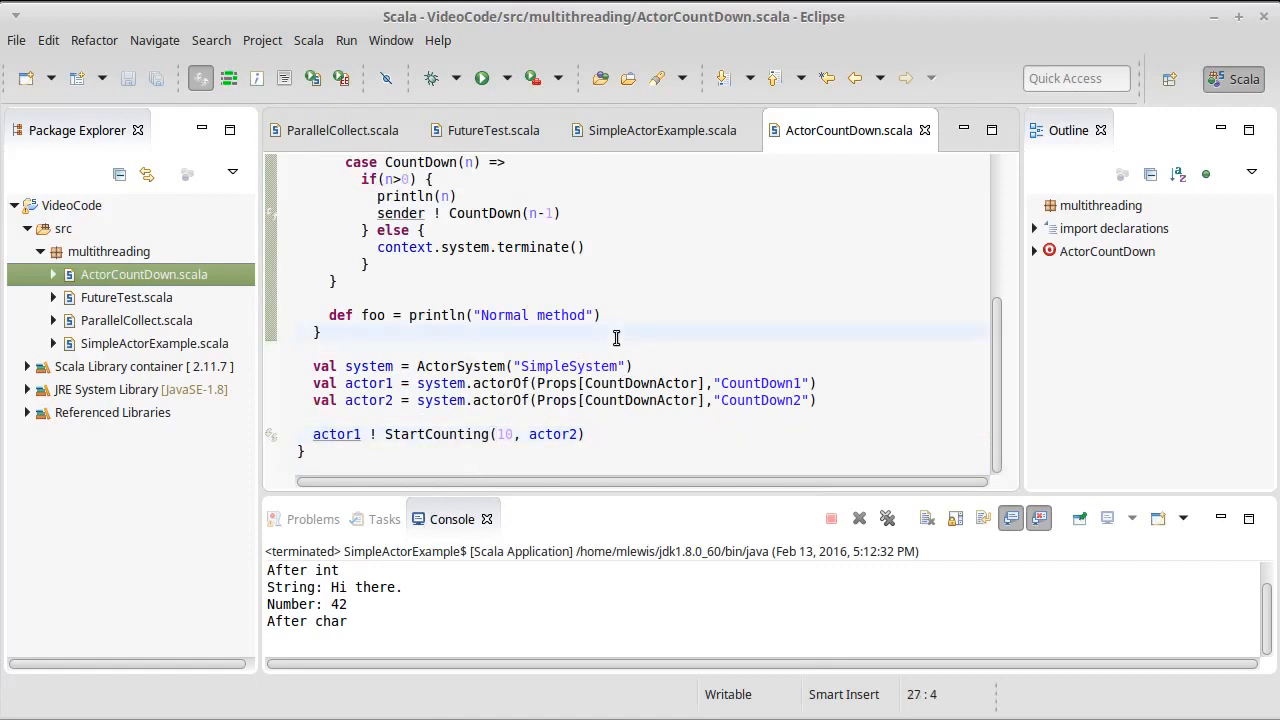
Run ActorCountDown and review the console countdown from 10 down to 1
key("ctrl+F11")
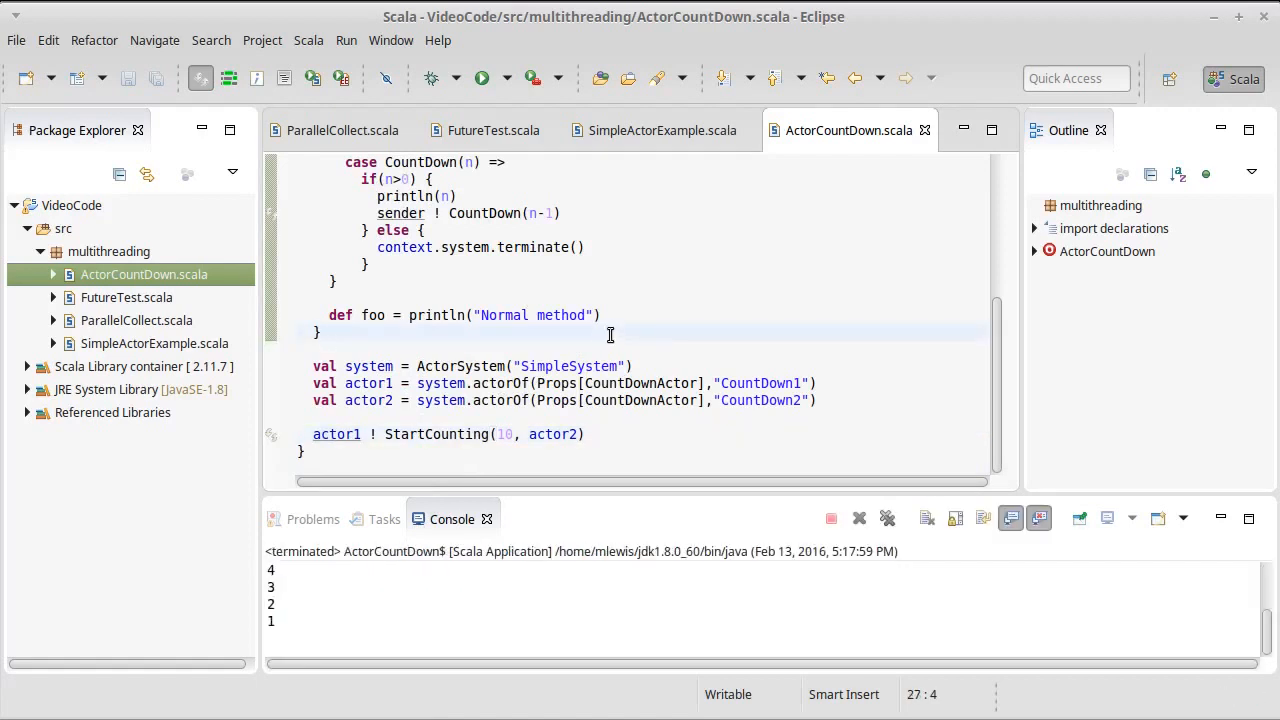
scroll(430, 600, "up", 3)
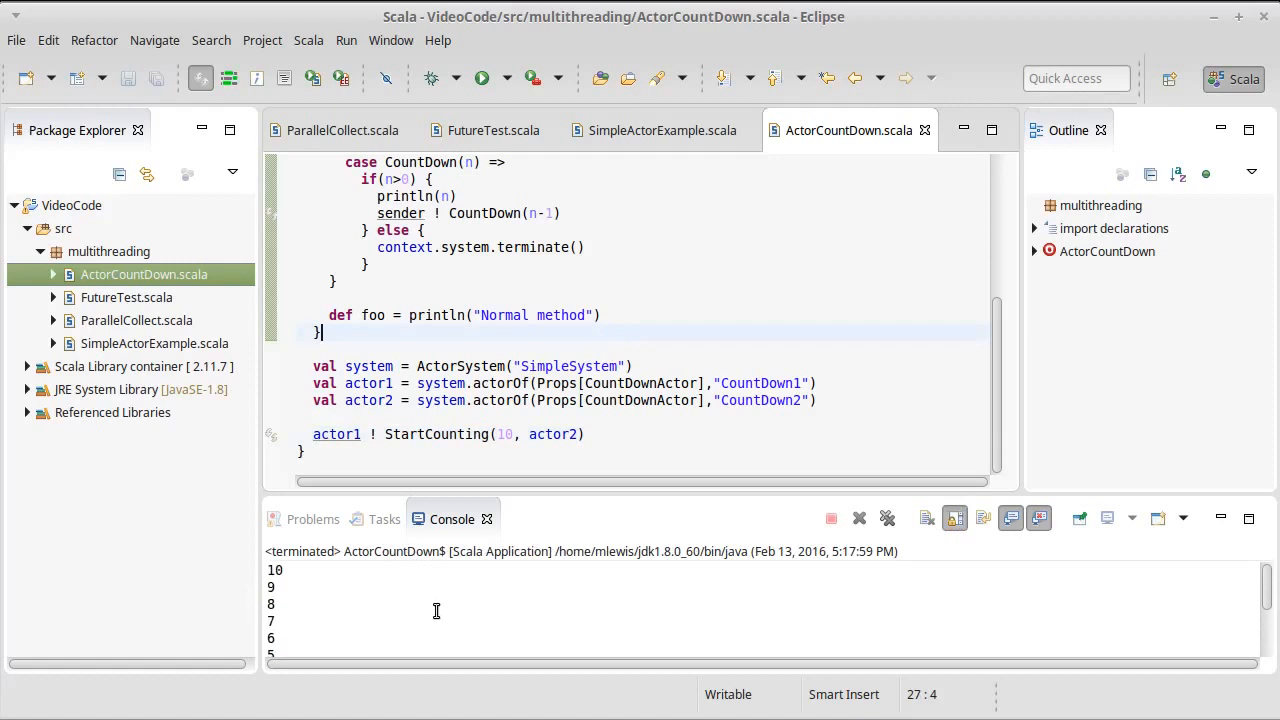
scroll(325, 627, "down", 3)
left_click(325, 627)
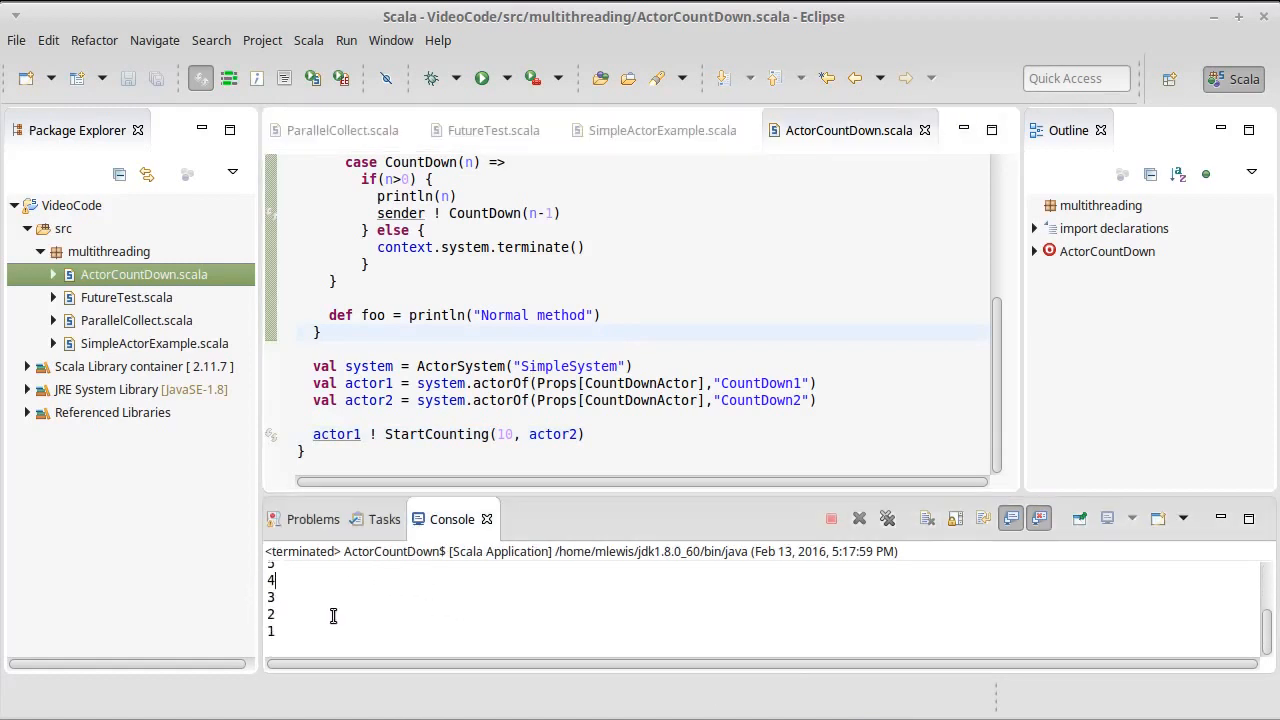
left_click(475, 335)
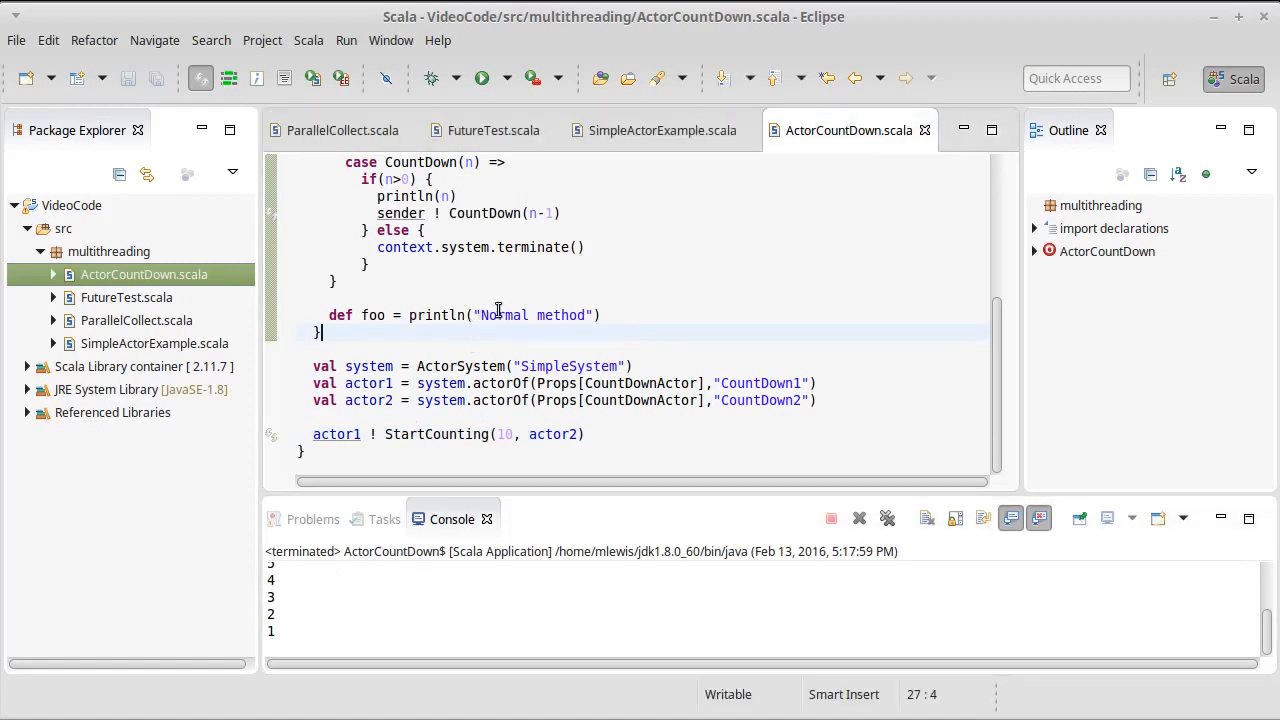
scroll(498, 308, "up", 3)
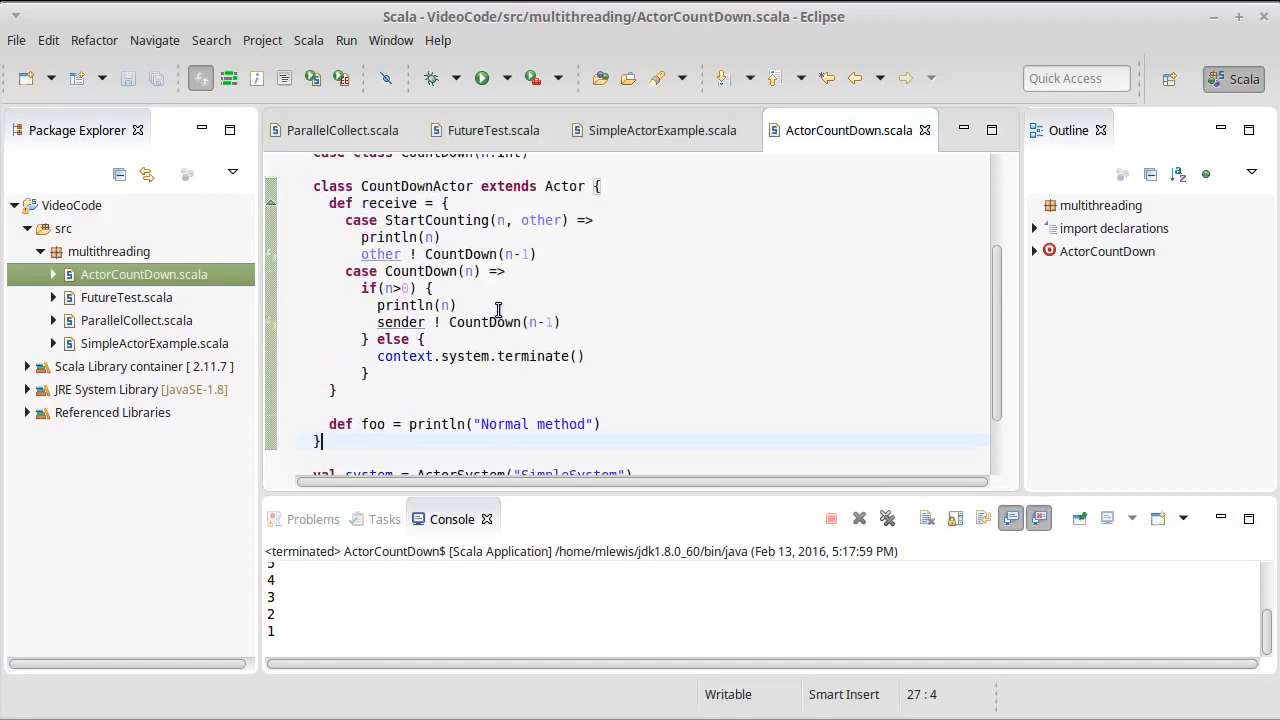
scroll(498, 308, "down", 3)
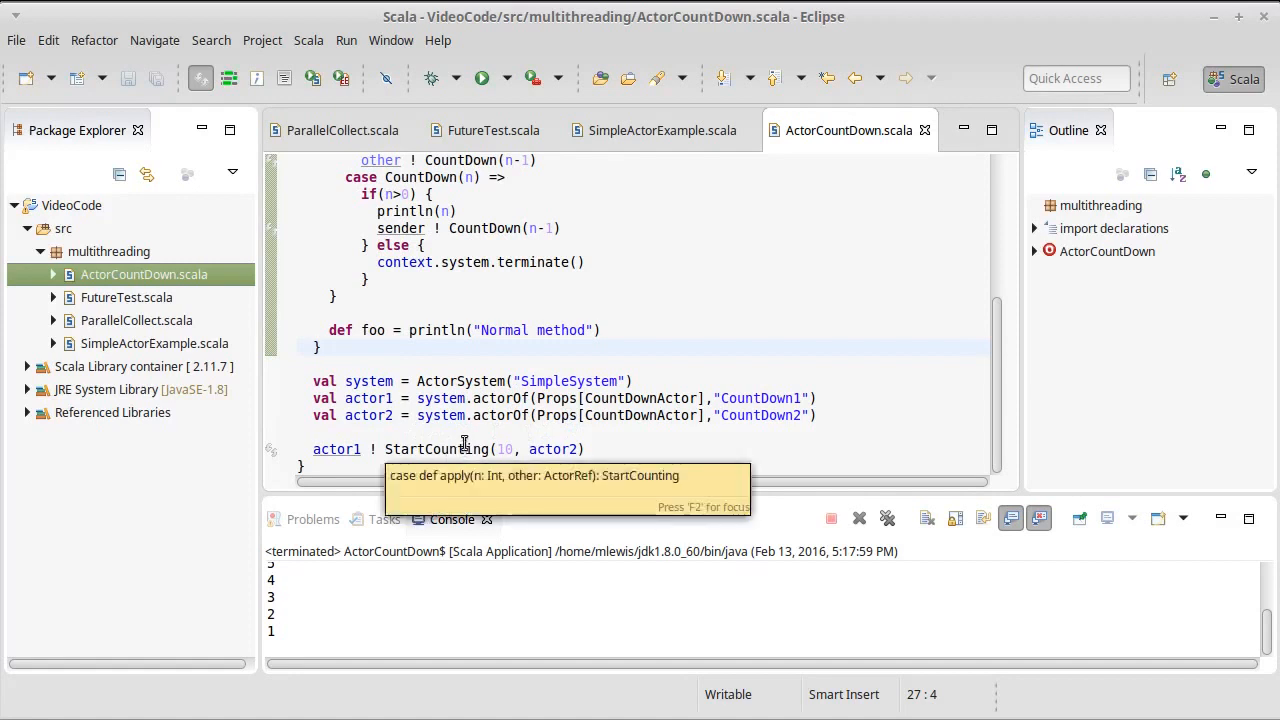
scroll(465, 432, "up", 3)
scroll(465, 410, "up", 3)
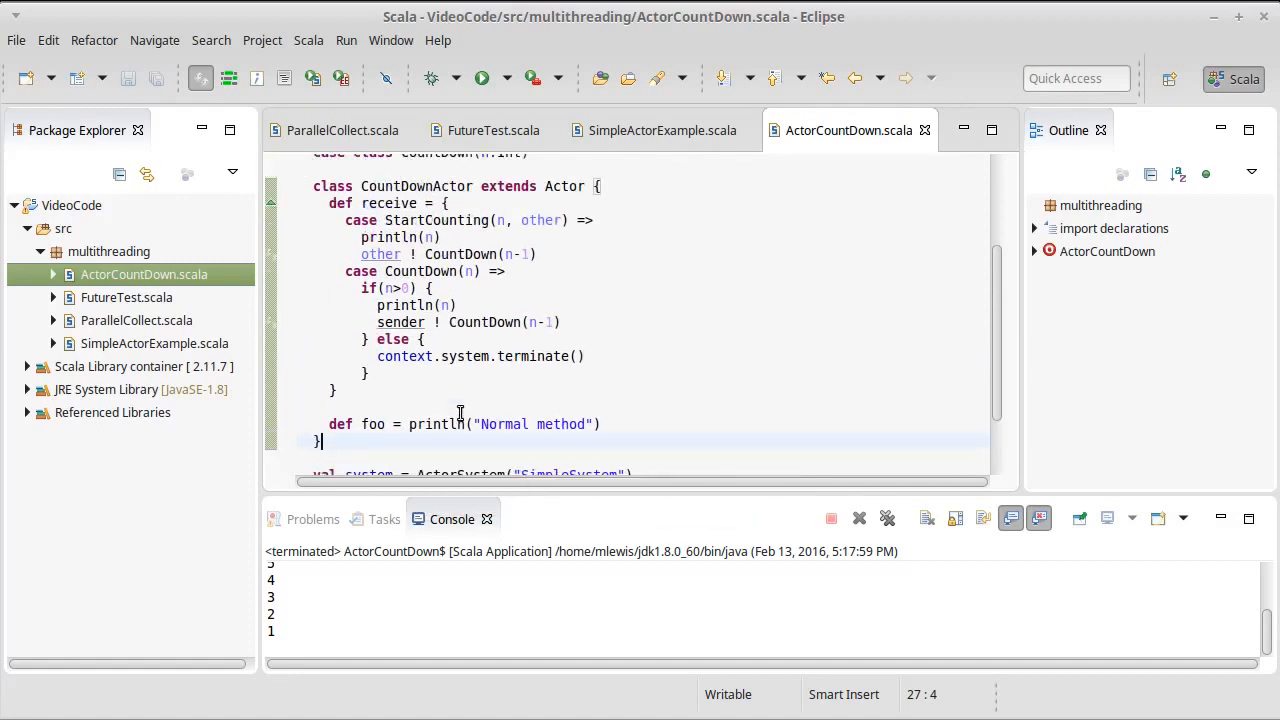
Delete the def foo method and save the file
left_click_drag(614, 420, 603, 385)
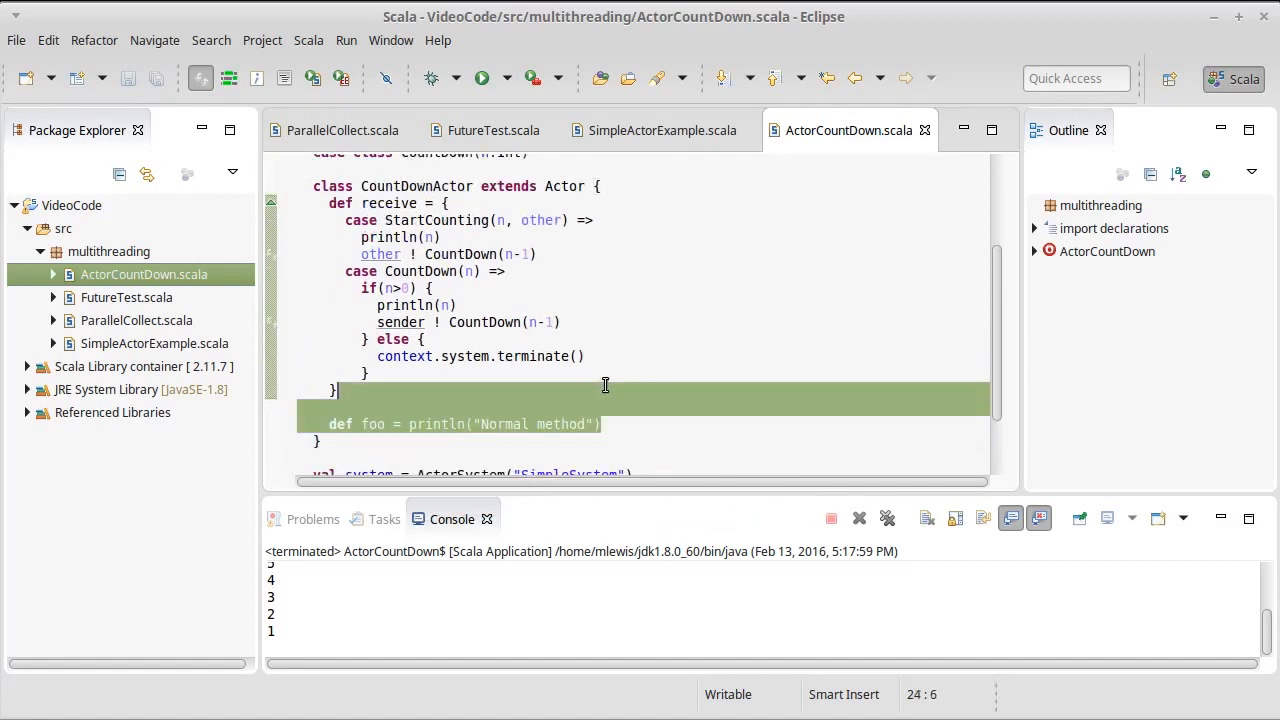
key("Delete")
key("ctrl+s")
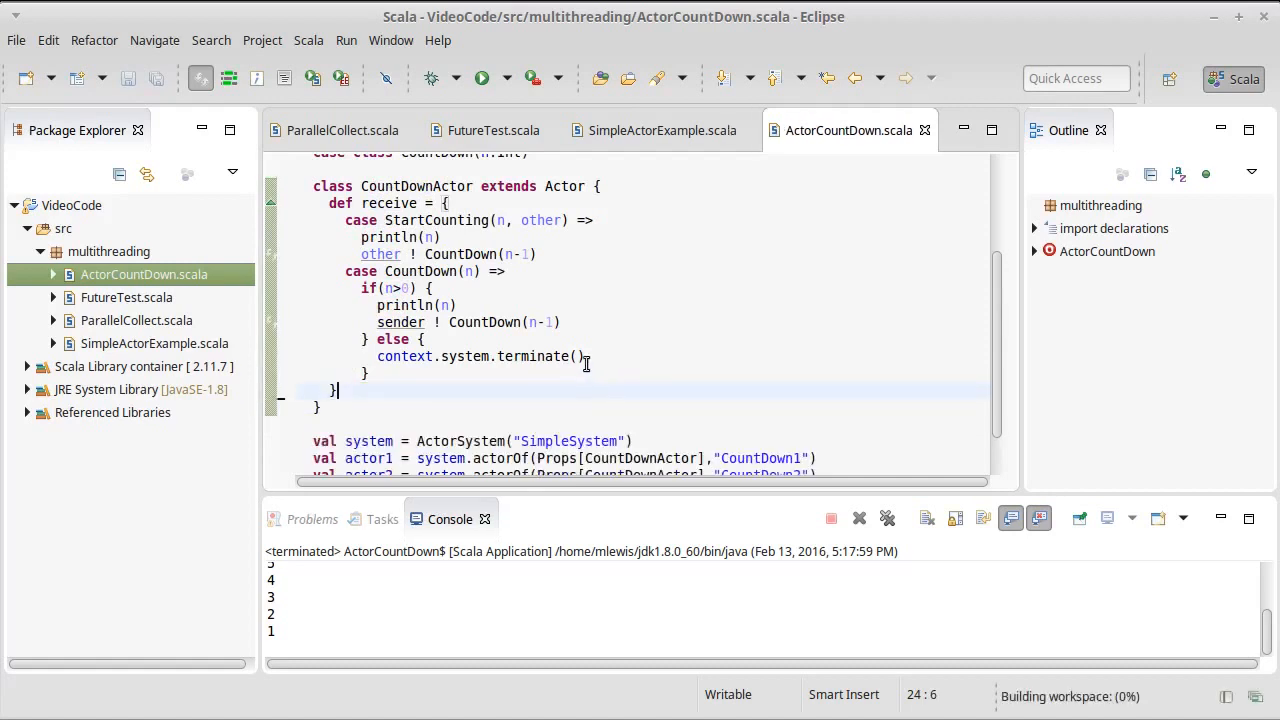
Add println(self) under 'case CountDown(n) =>' and save the file
left_click(537, 273)
key("Return")
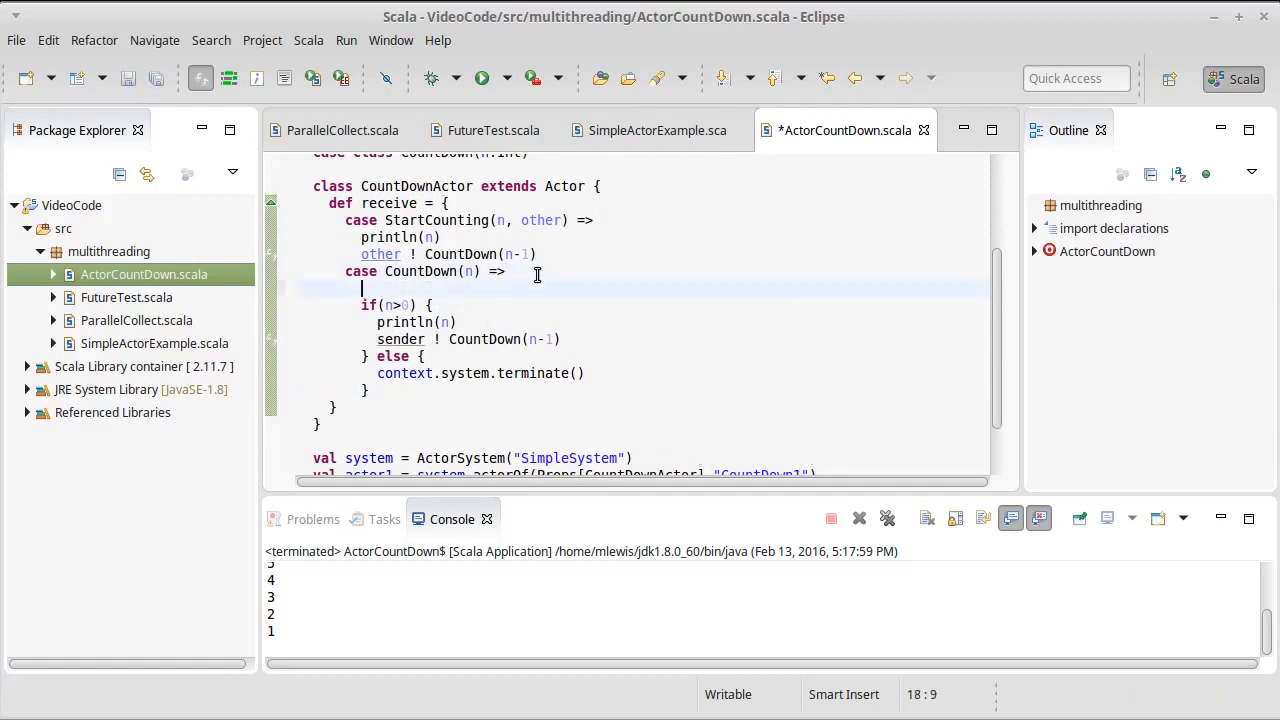
type("println(t")
type("his)")
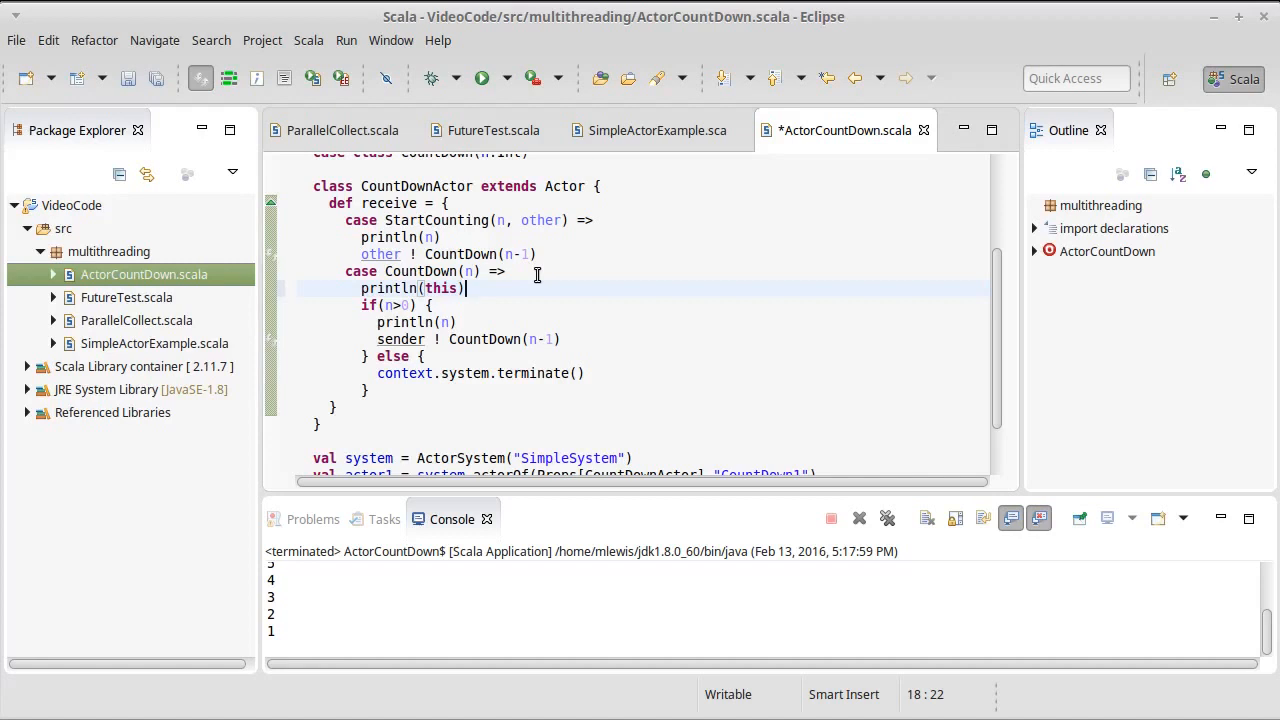
key("BackSpace")
key("BackSpace")
key("BackSpace")
key("BackSpace")
key("BackSpace")
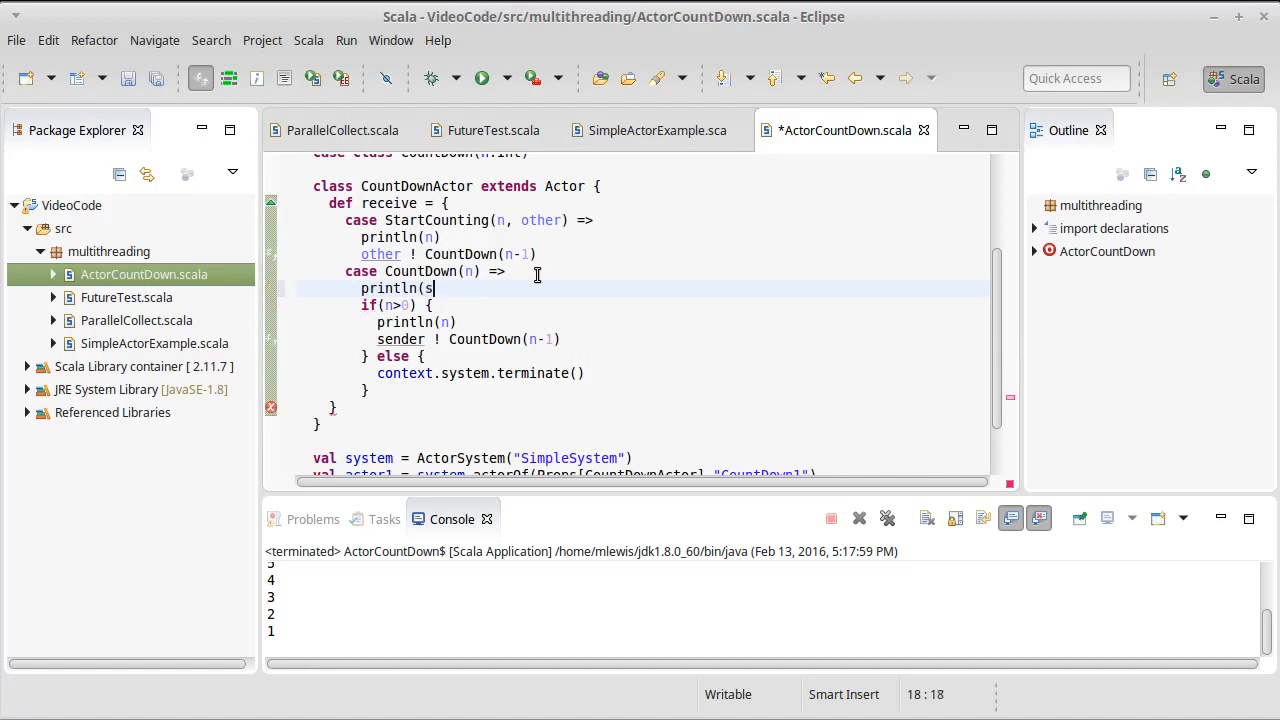
type("elf)")
key("ctrl+s")
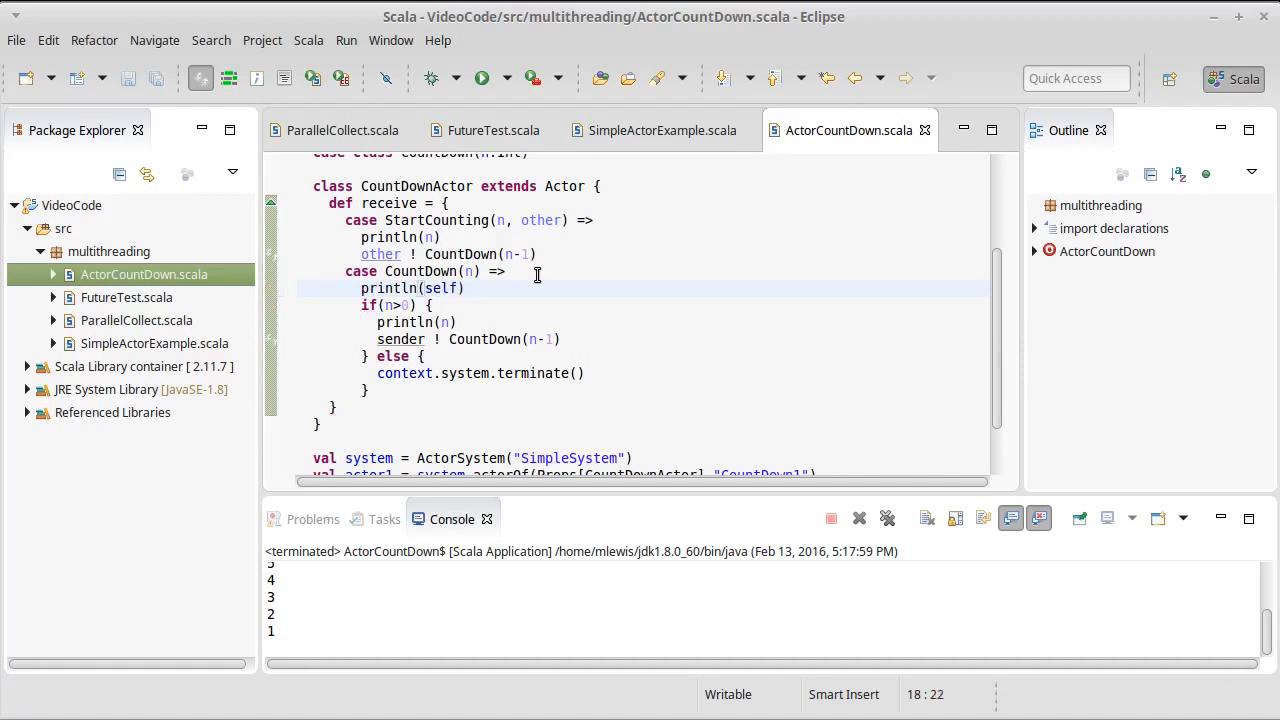
left_click(629, 270)
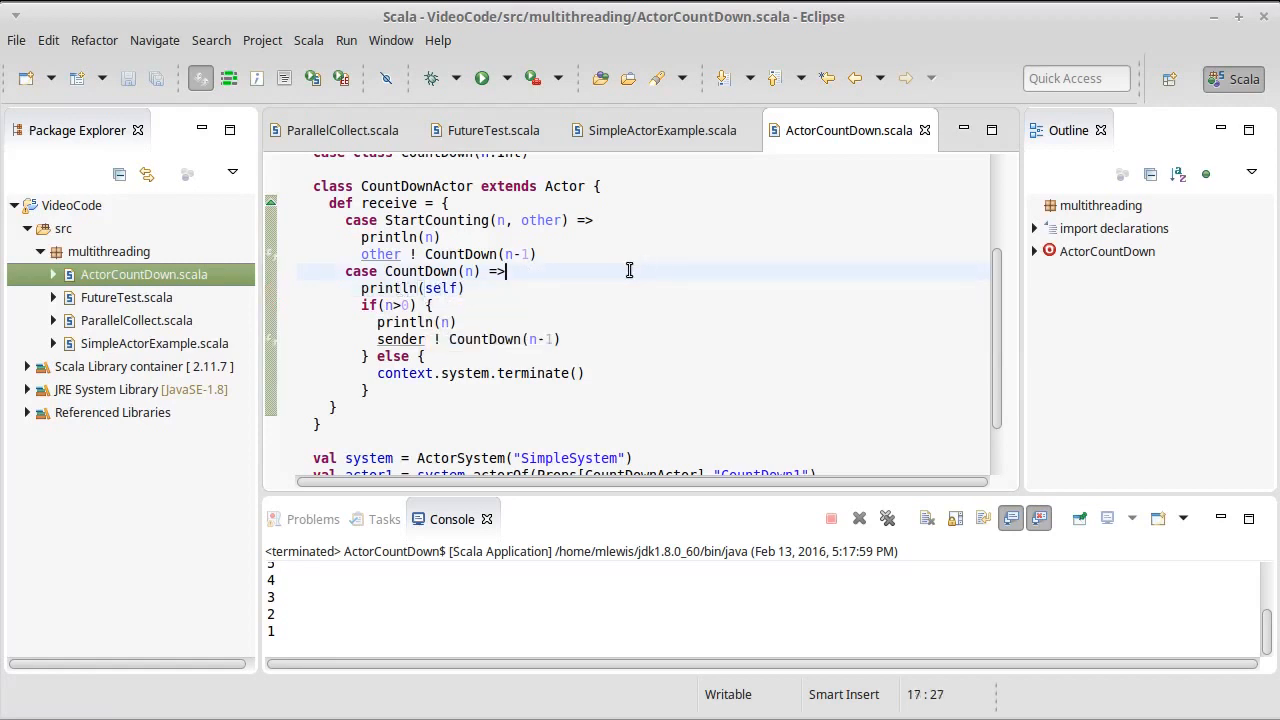
Rerun the program and compare the alternating CountDown1/CountDown2 actor paths with the code
key("ctrl+F11")
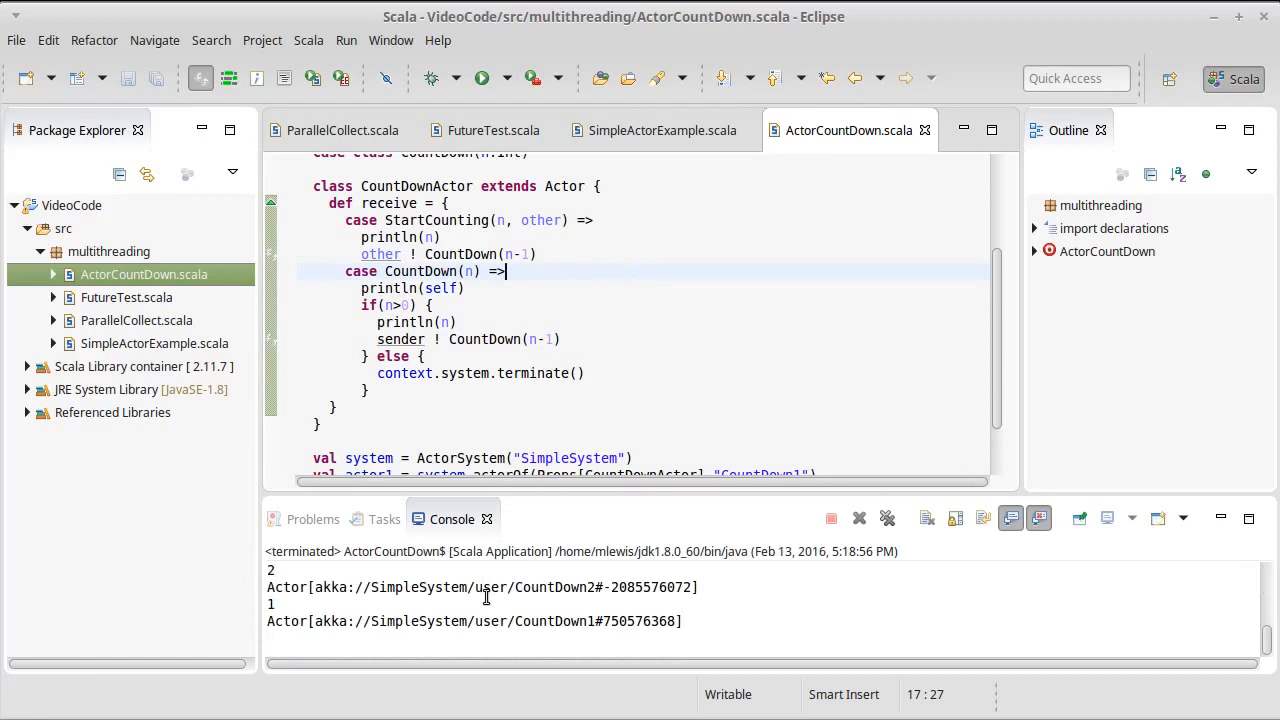
scroll(487, 597, "up", 5)
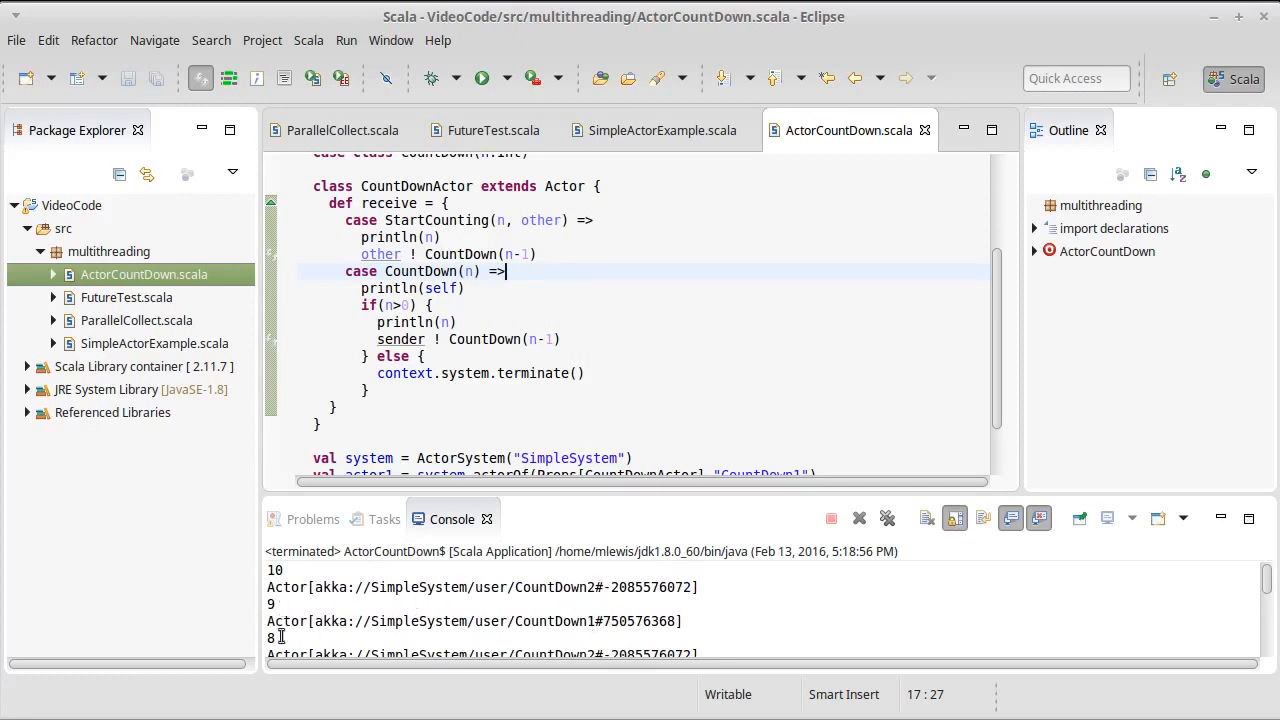
scroll(470, 615, "down", 1)
scroll(602, 603, "down", 2)
scroll(602, 603, "down", 2)
scroll(600, 605, "down", 2)
scroll(598, 608, "down", 2)
scroll(598, 606, "down", 2)
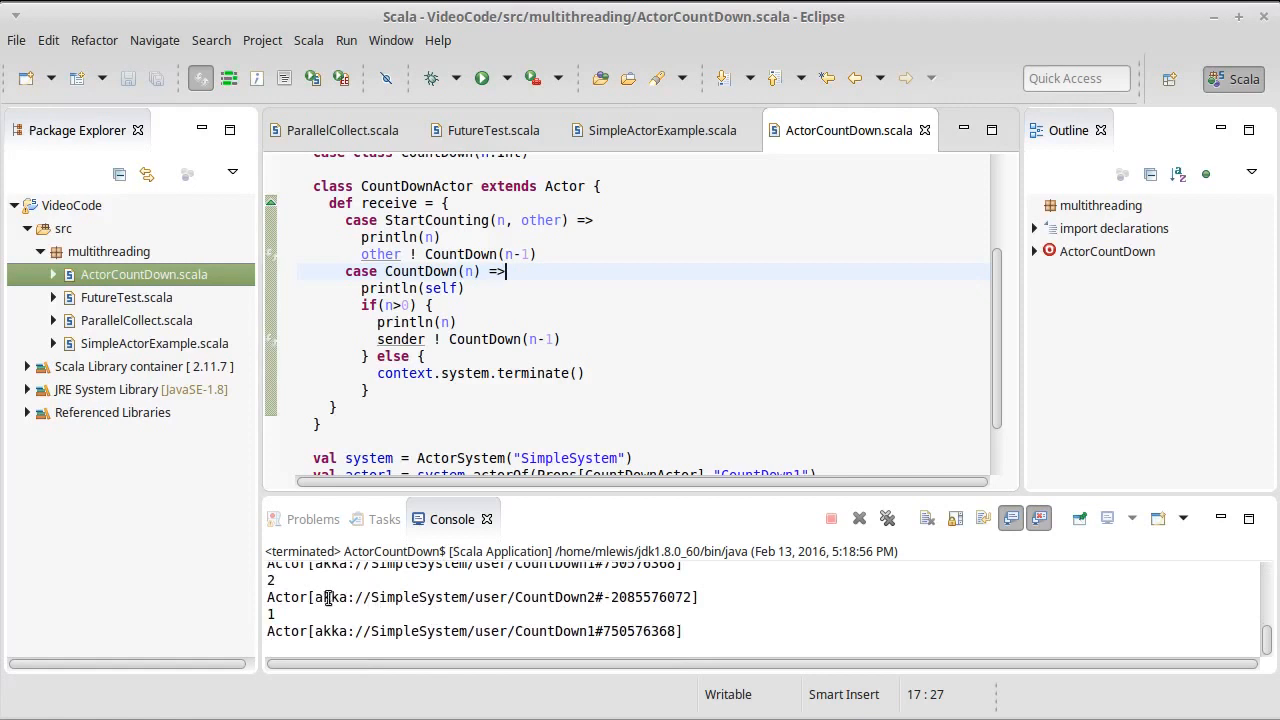
left_click_drag(315, 597, 636, 597)
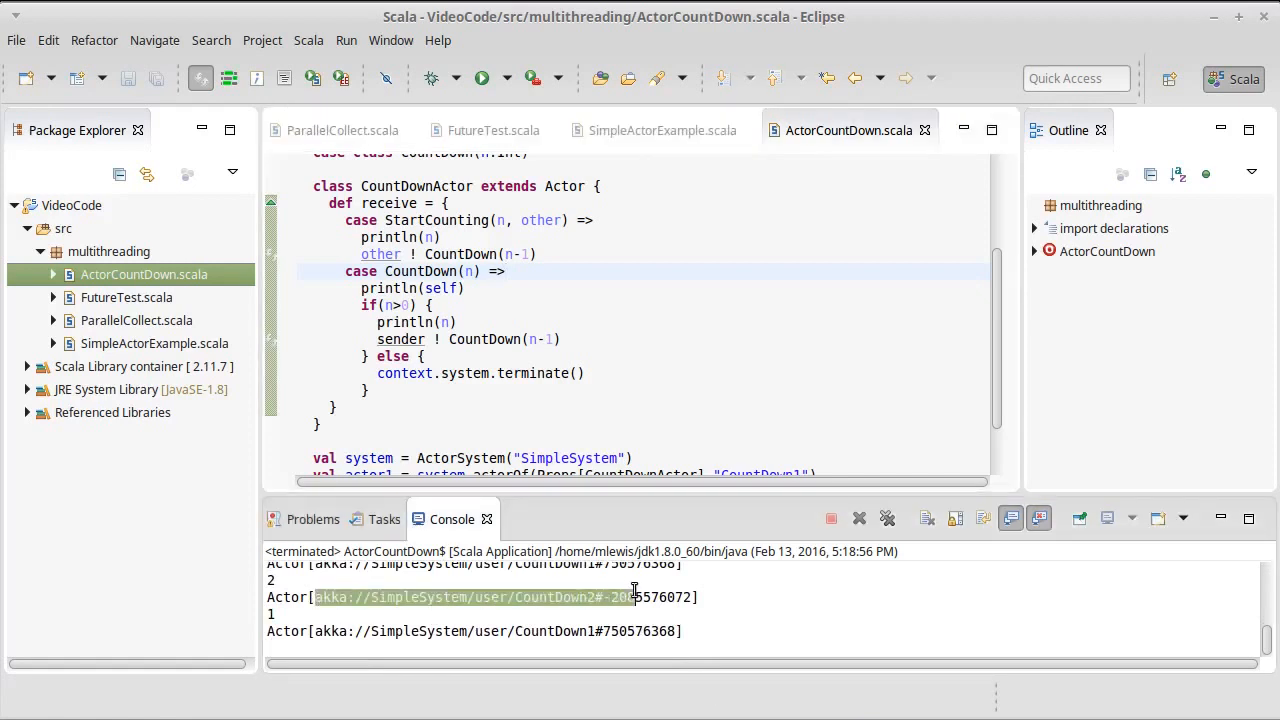
left_click(638, 596)
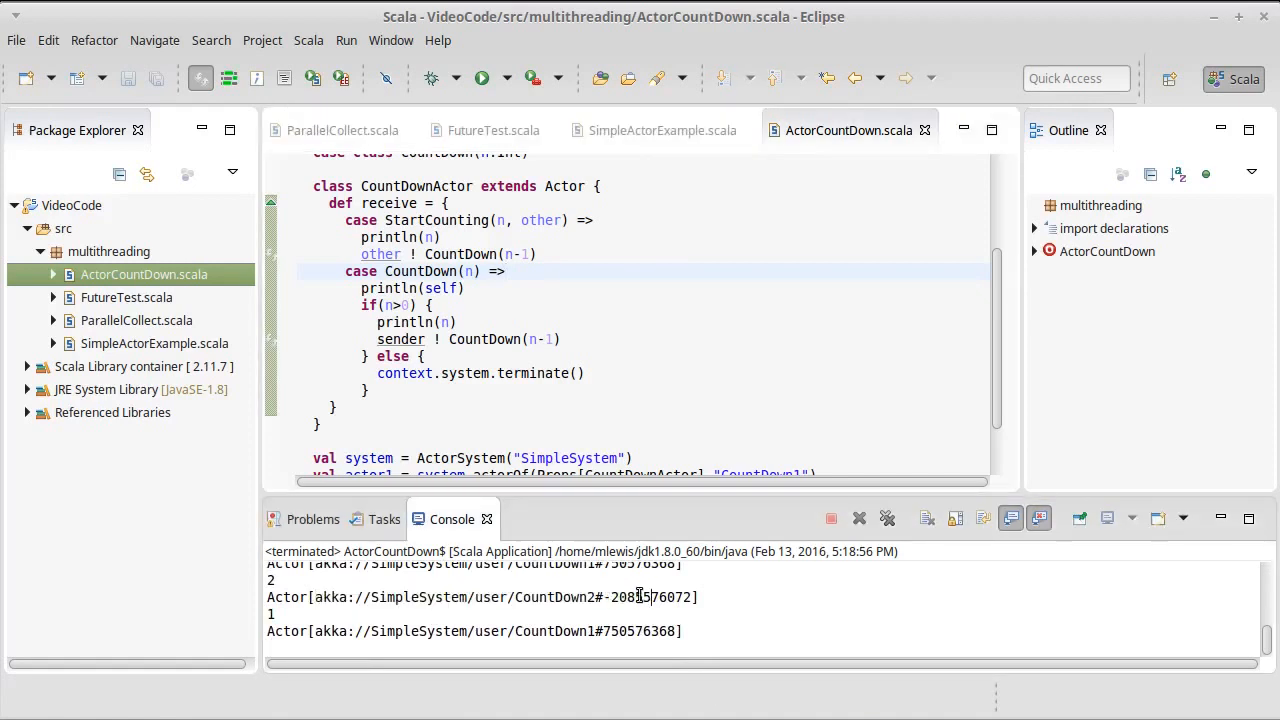
scroll(578, 436, "down", 2)
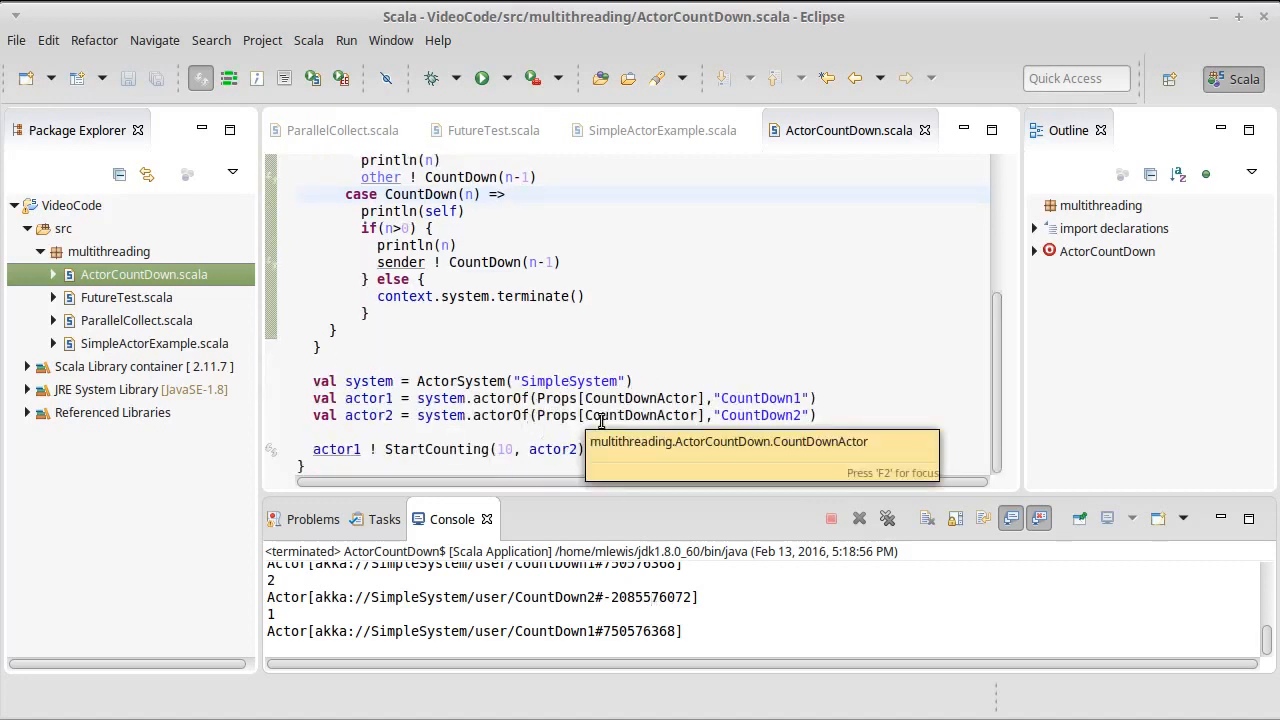
scroll(639, 342, "up", 3)
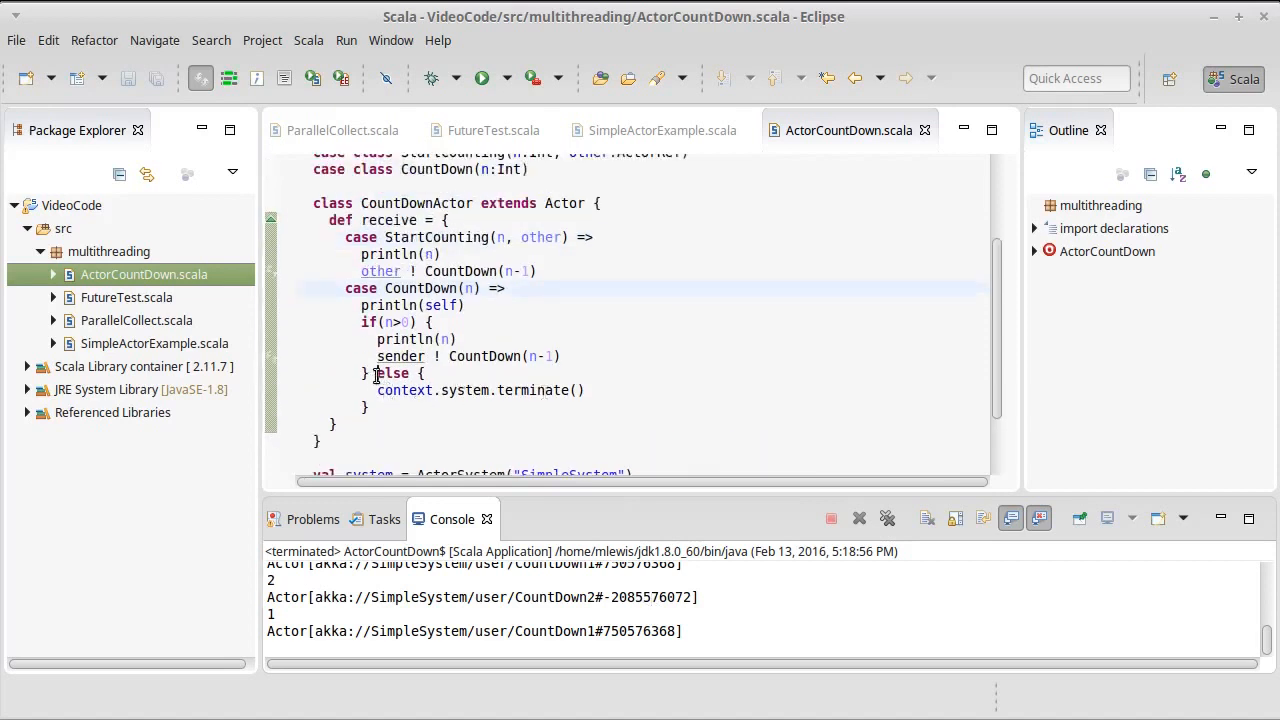
left_click_drag(369, 373, 378, 407)
left_click(378, 407)
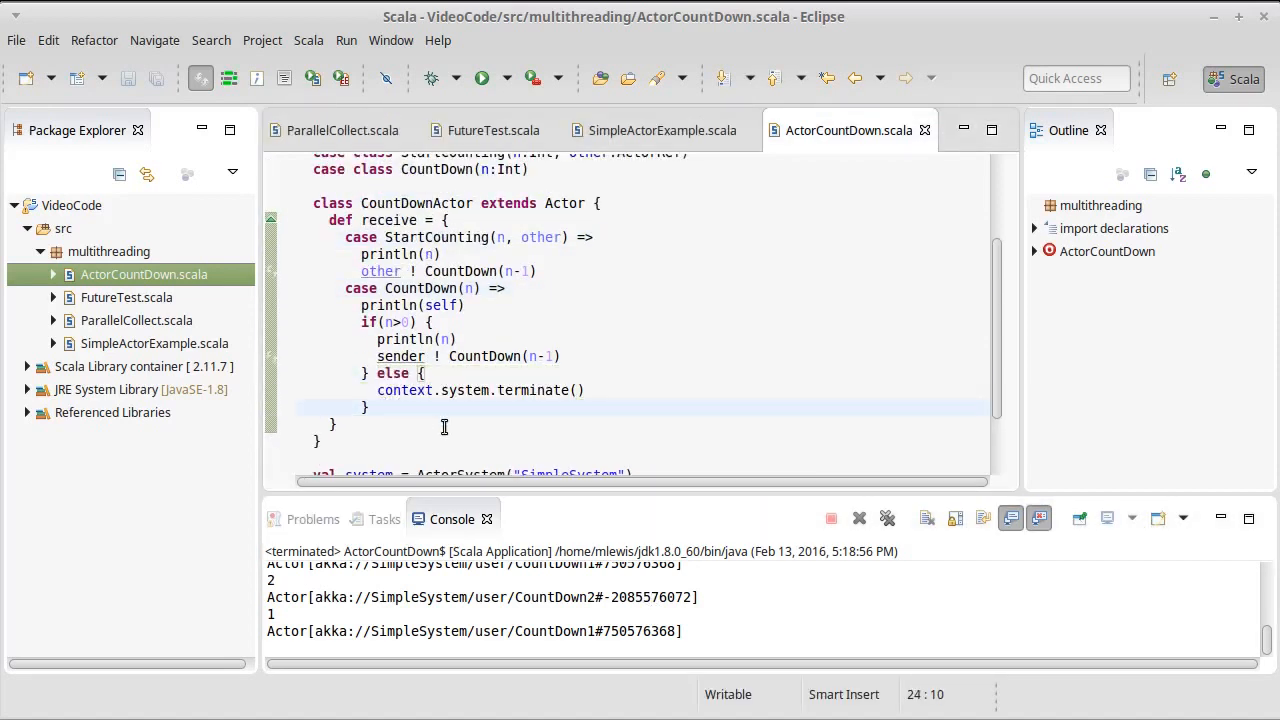